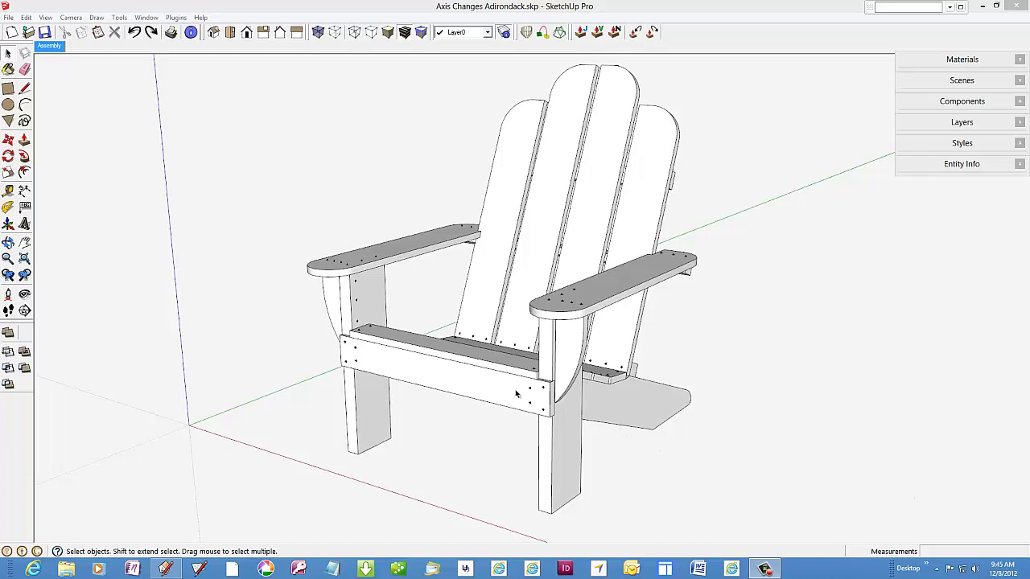
Orbit around the chair and select its right-side leg component, then zoom out.
middle_drag(491, 388, 463, 390)
click(592, 398)
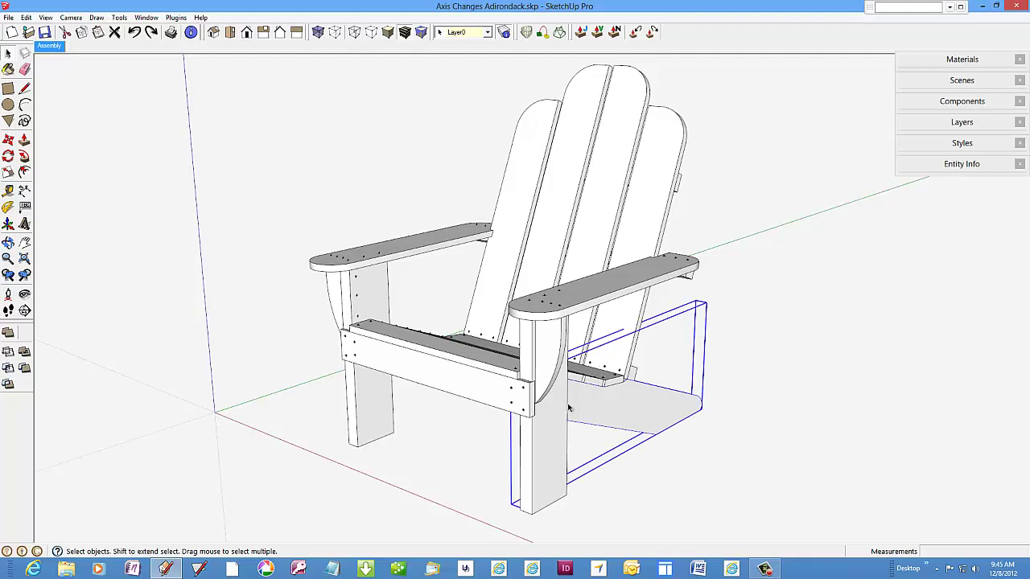
click(641, 225)
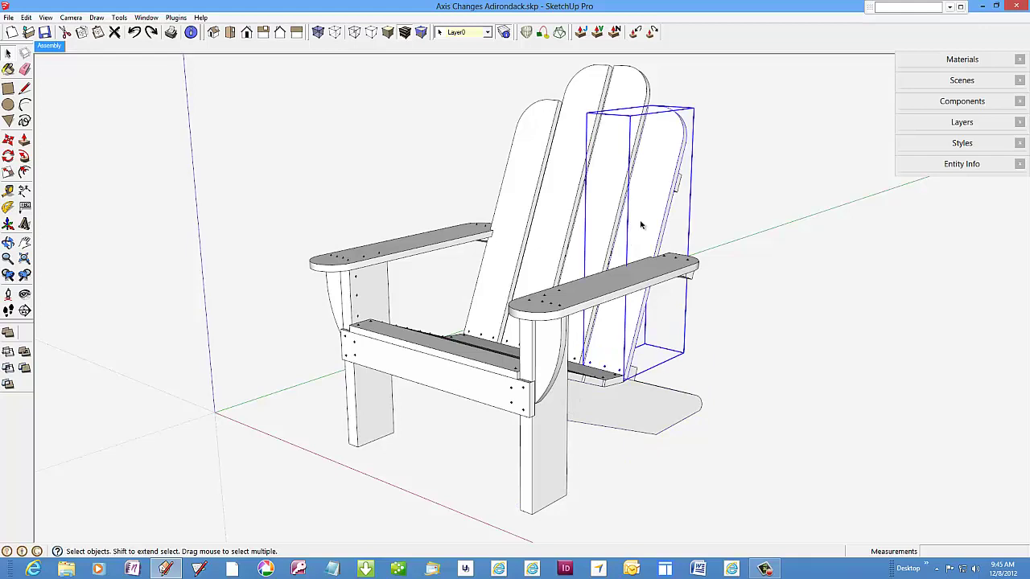
click(620, 89)
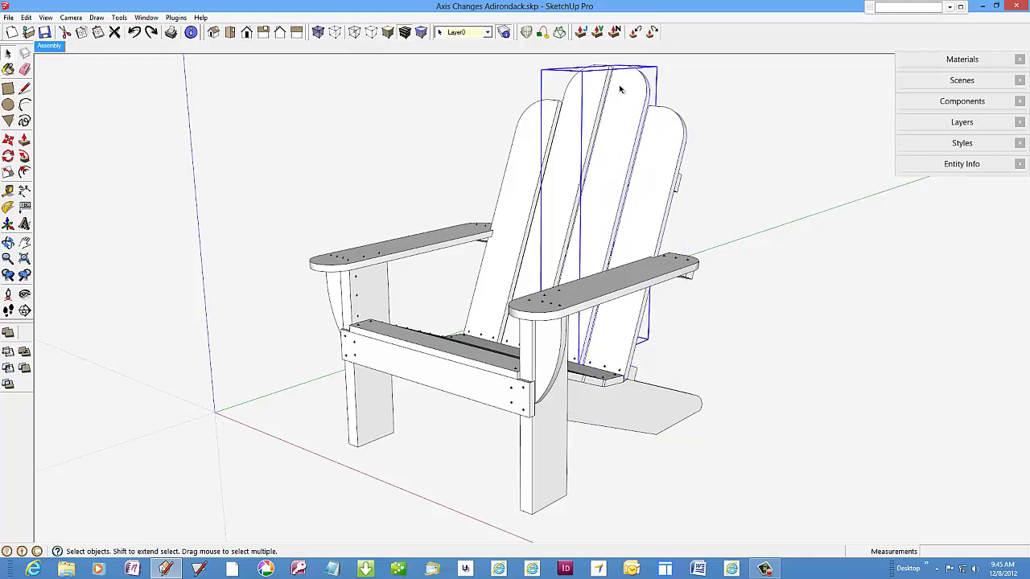
click(569, 406)
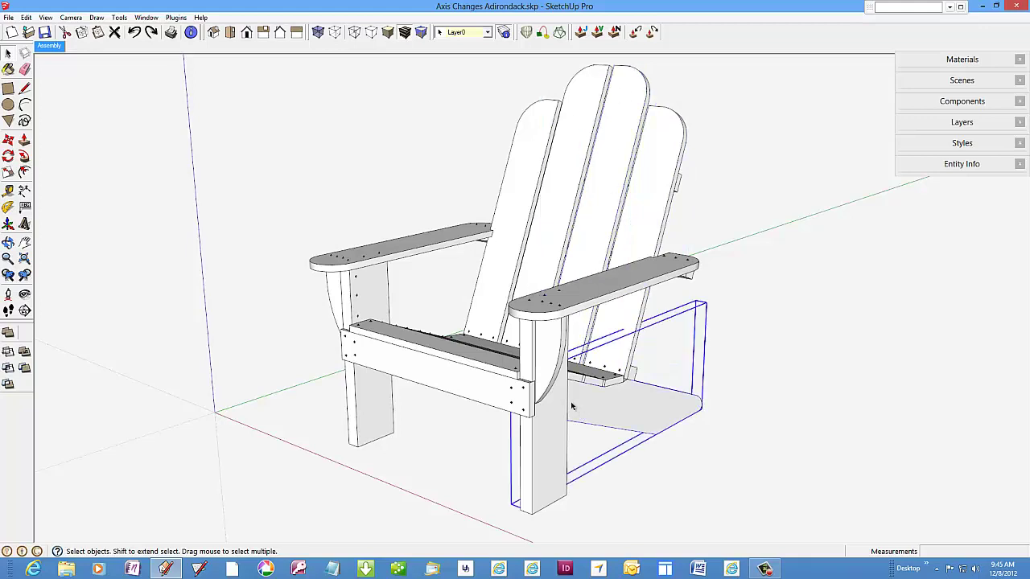
scroll(346, 344, down, 5)
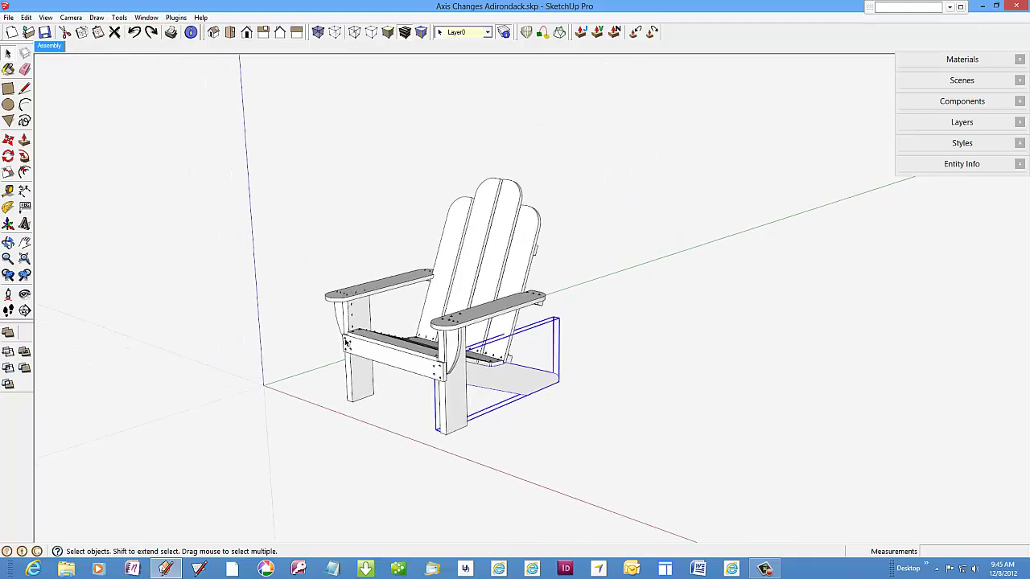
scroll(347, 341, down, 2)
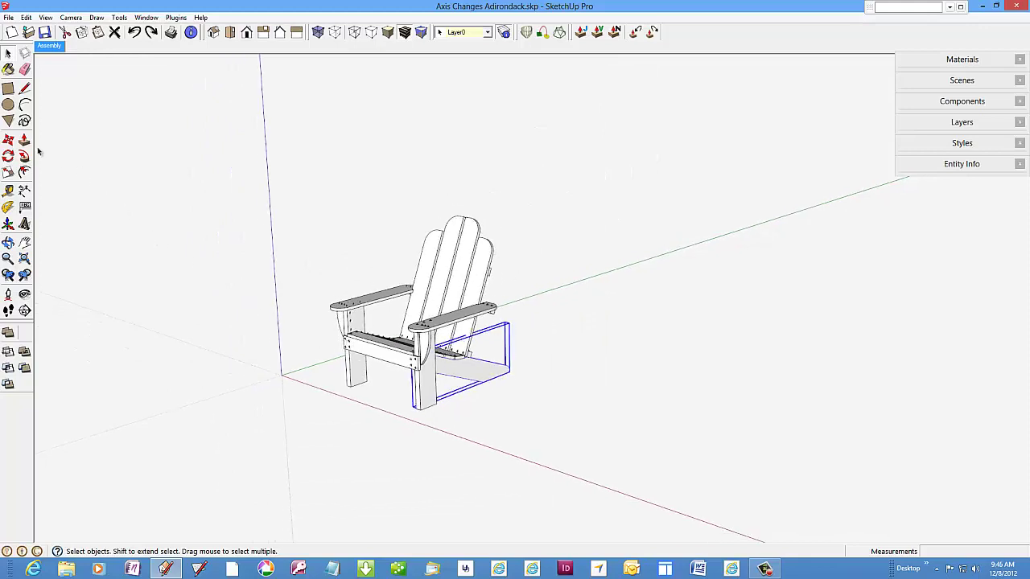
Copy the right-side leg with Move and Ctrl and drop the copy out along the red axis.
click(9, 140)
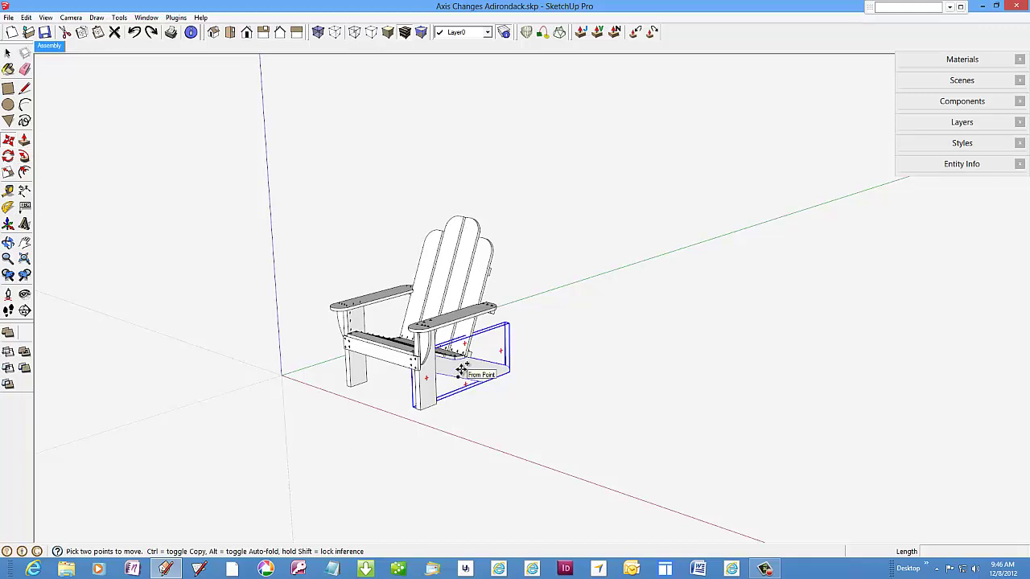
key(ctrl)
click(462, 369)
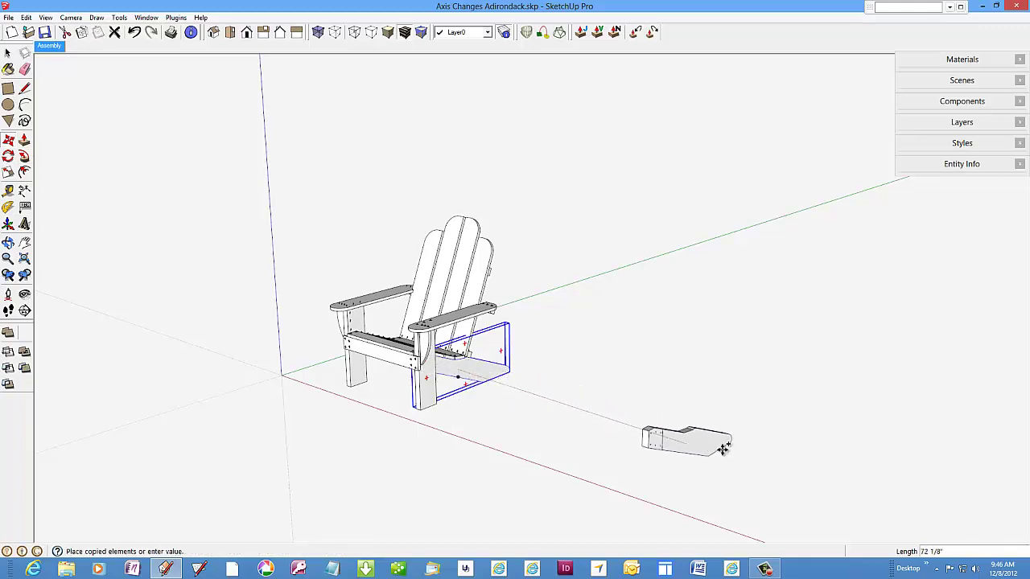
click(790, 462)
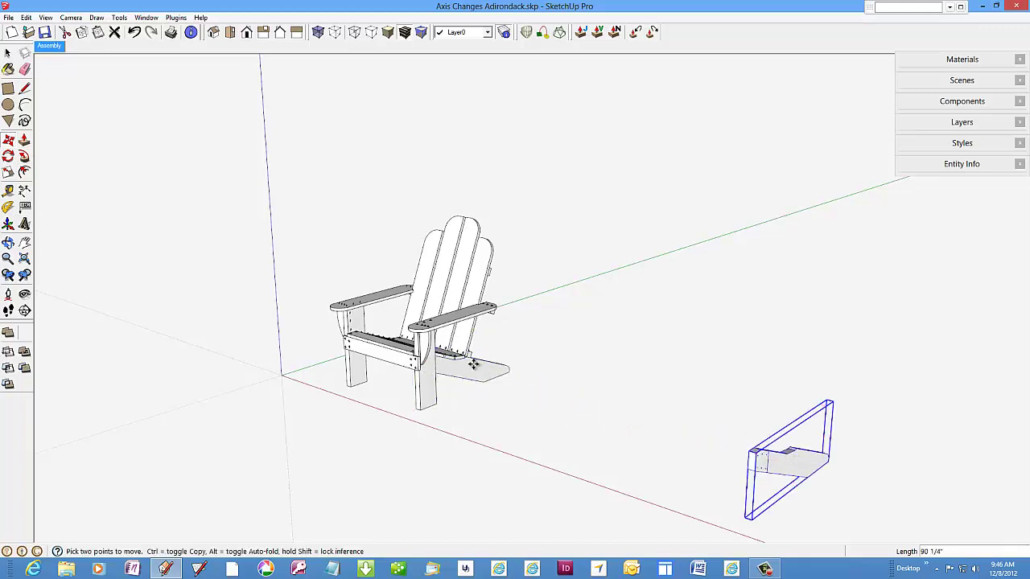
scroll(387, 330, down, 4)
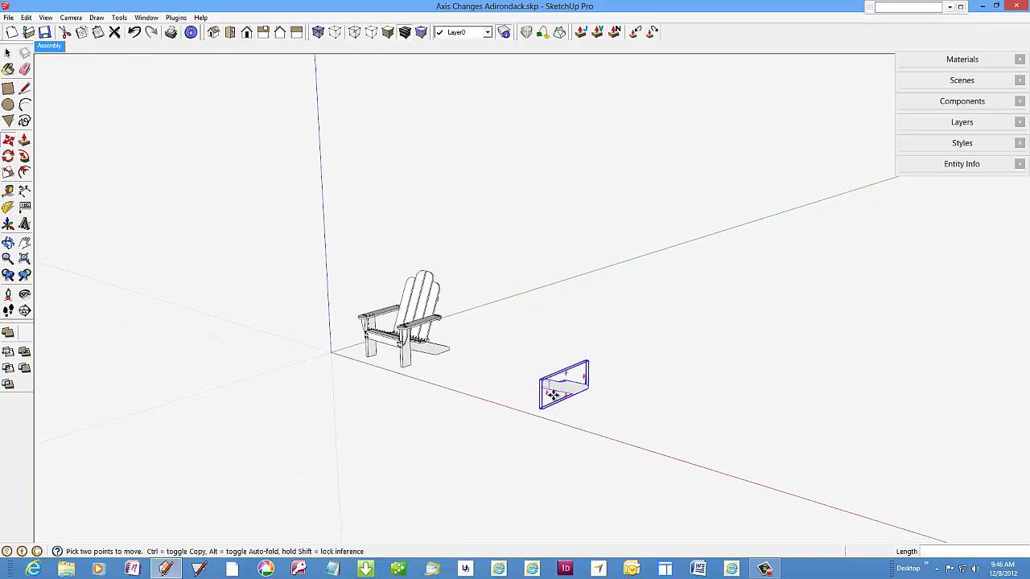
scroll(564, 390, up, 3)
scroll(577, 392, up, 3)
scroll(568, 391, up, 1)
scroll(568, 391, up, 4)
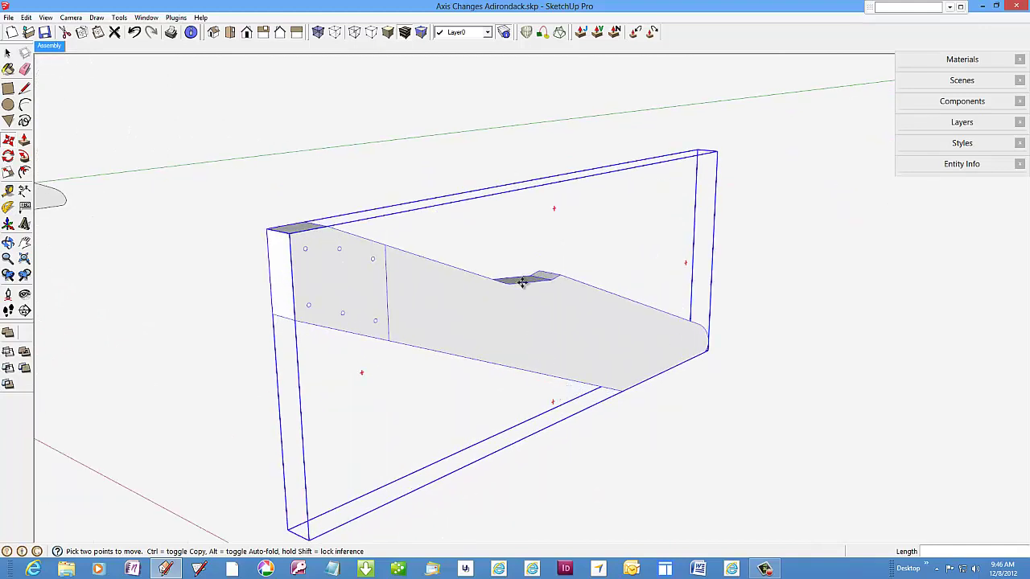
right_click(475, 287)
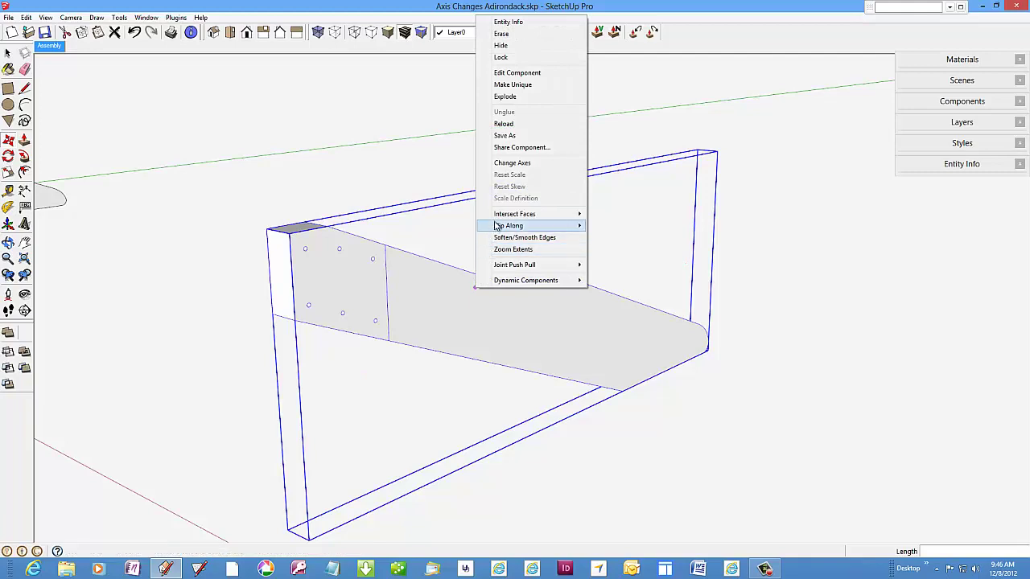
click(518, 74)
middle_drag(609, 361, 396, 507)
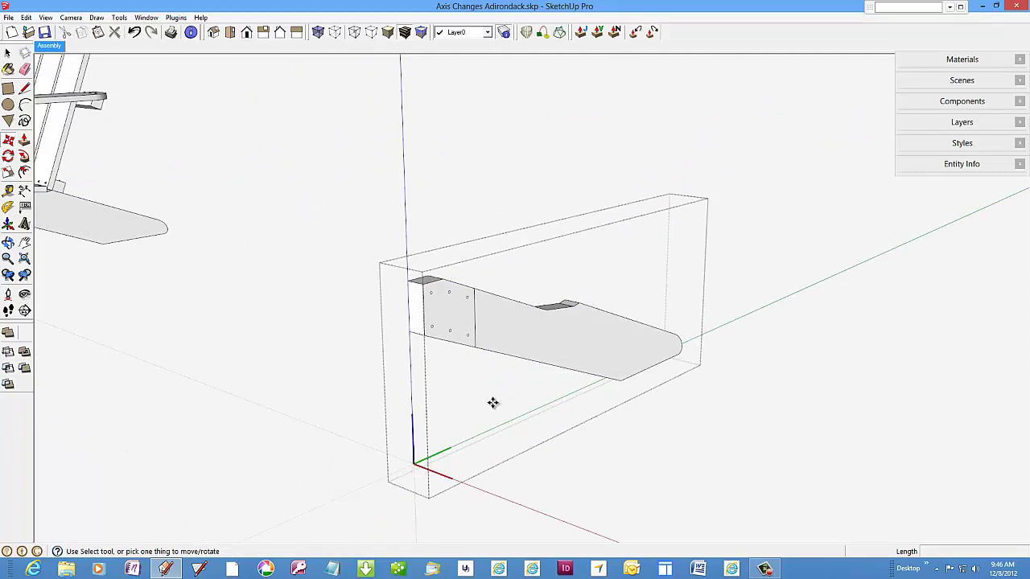
Exit leg editing and reset the leg copy's axes: origin at its corner, red along its bottom edge.
right_click(515, 210)
click(540, 215)
right_click(527, 342)
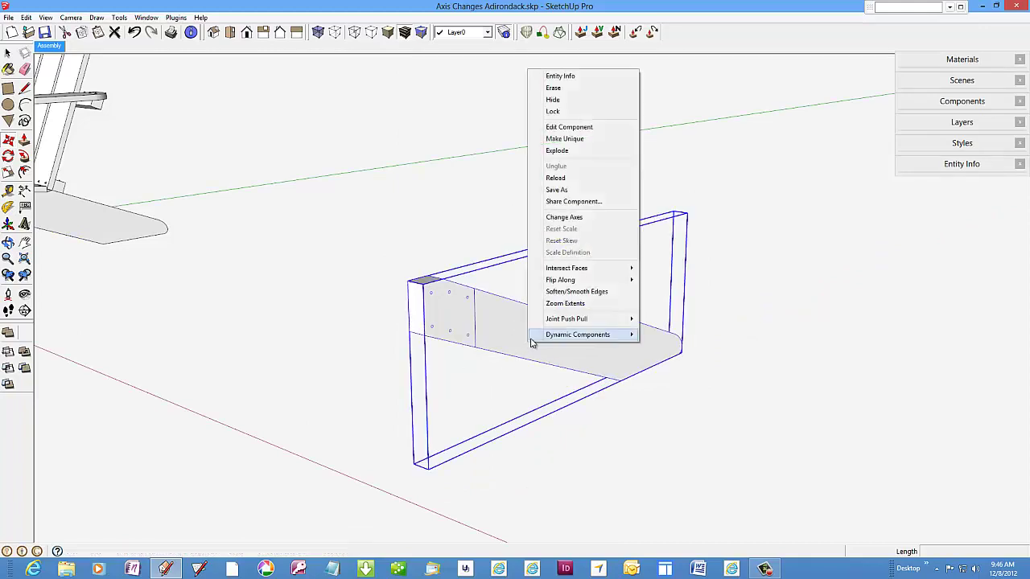
click(563, 217)
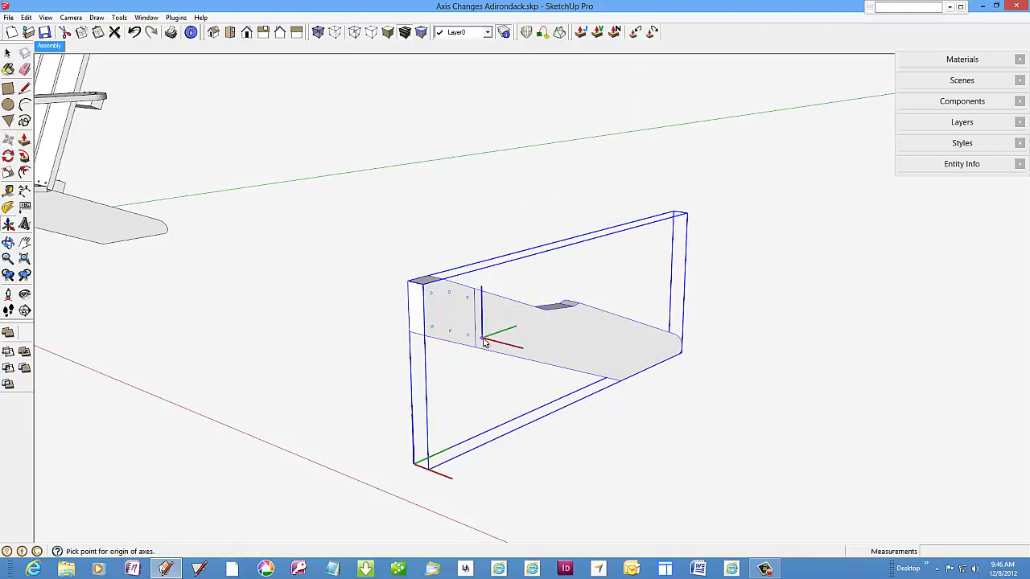
scroll(486, 342, up, 2)
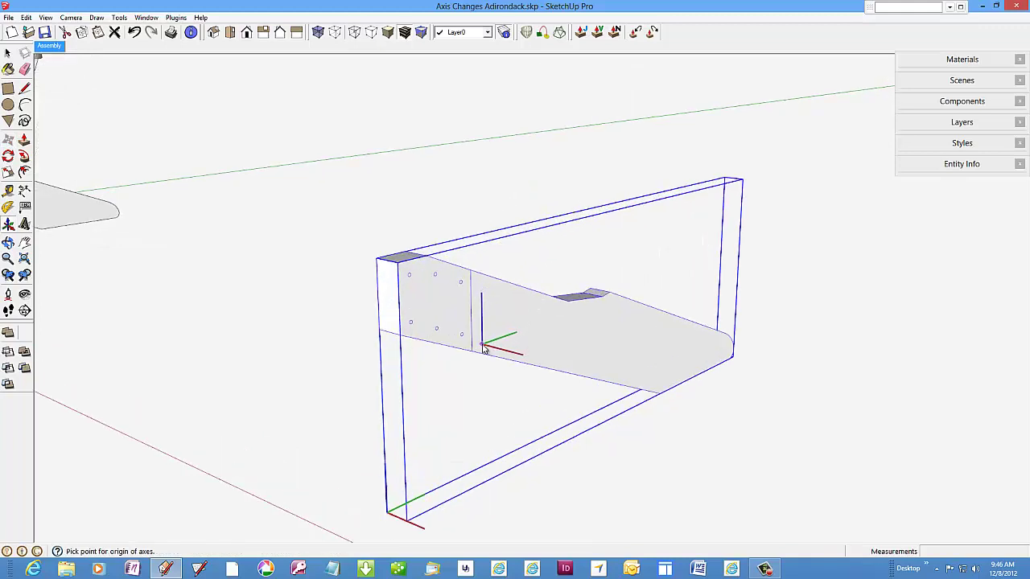
scroll(485, 345, up, 3)
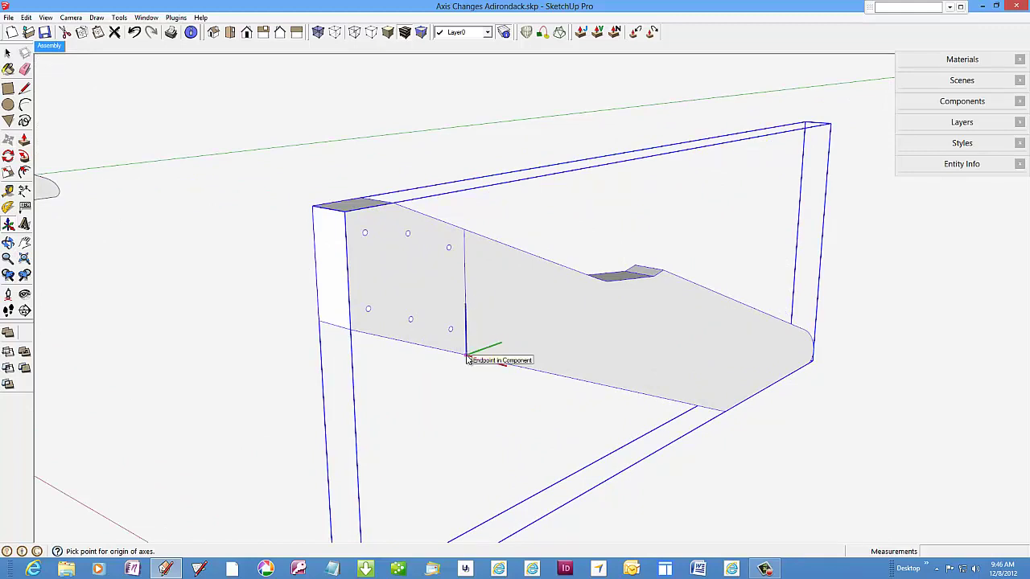
click(466, 355)
middle_drag(421, 335, 482, 387)
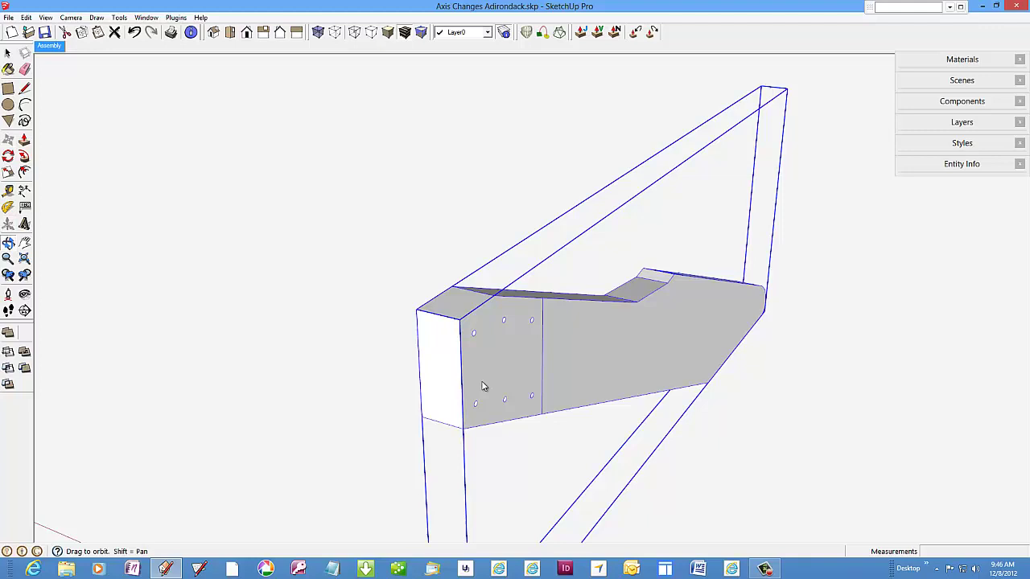
click(699, 464)
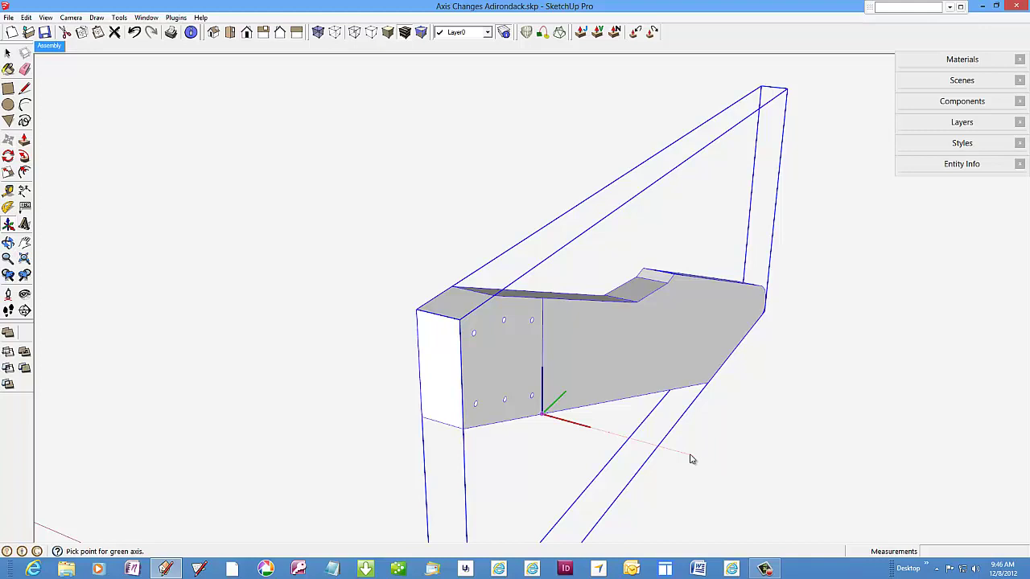
click(655, 397)
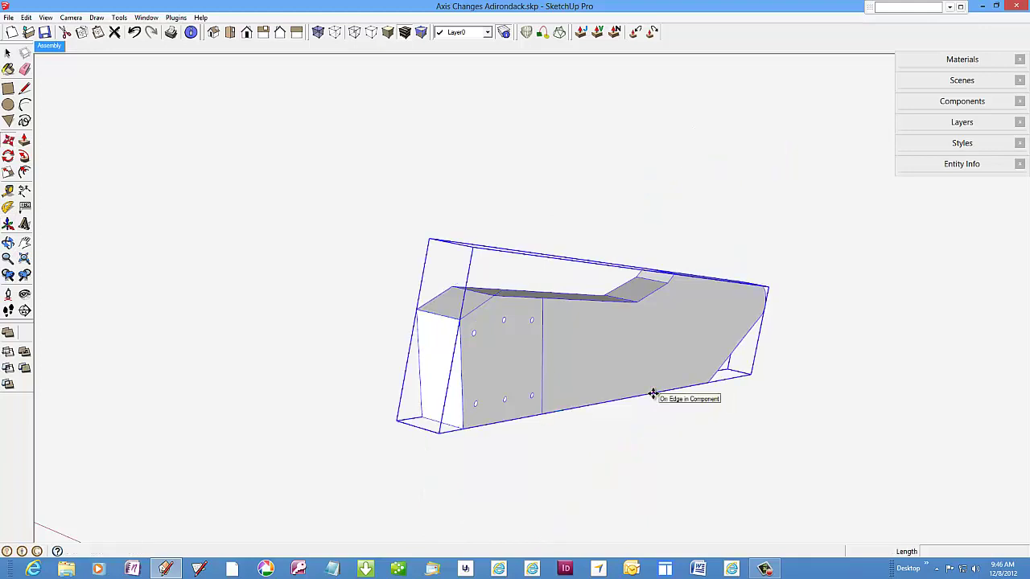
key(m)
middle_drag(678, 379, 583, 339)
Rotate the leg copy 180° about a point on the leg.
scroll(582, 339, down, 3)
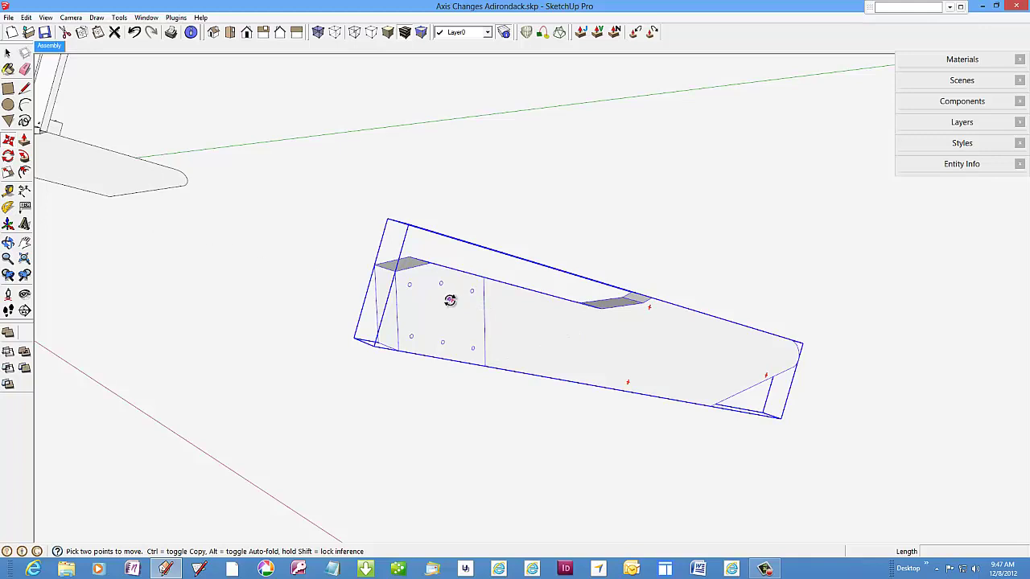
key(q)
click(454, 300)
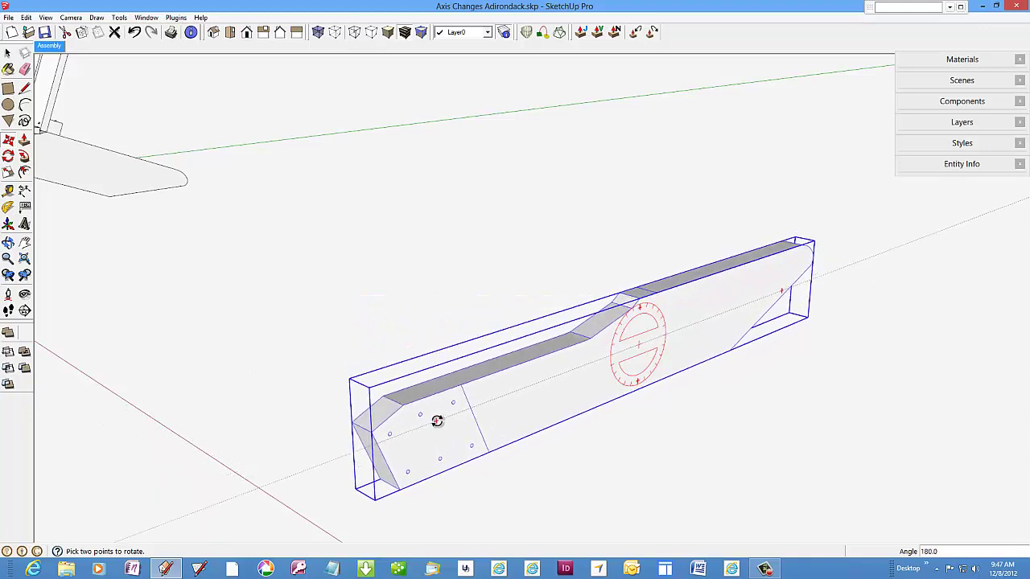
Move the leg copy 51 11/16" along the green axis from its lower-left corner.
key(m)
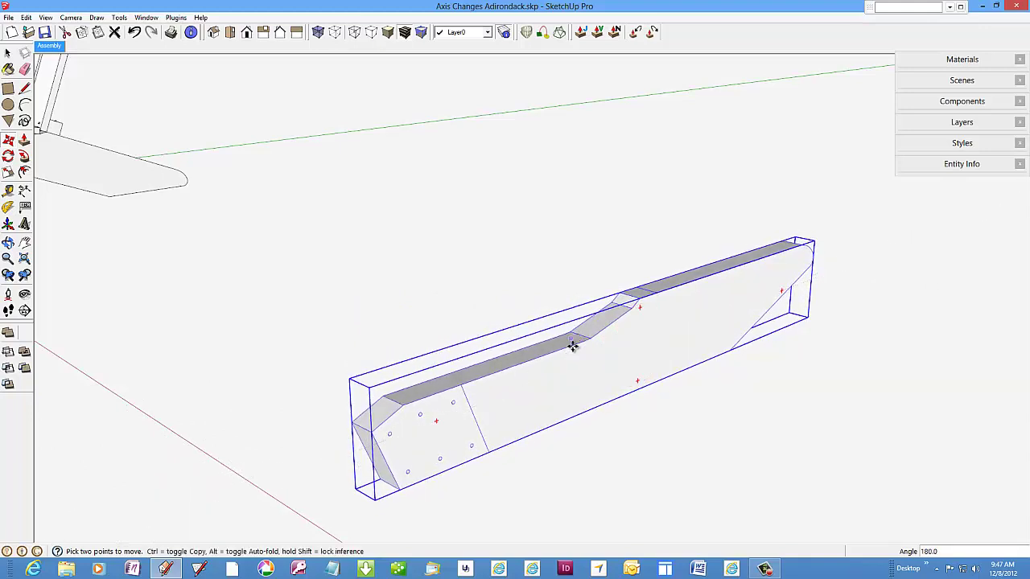
scroll(442, 400, down, 3)
scroll(442, 400, down, 1)
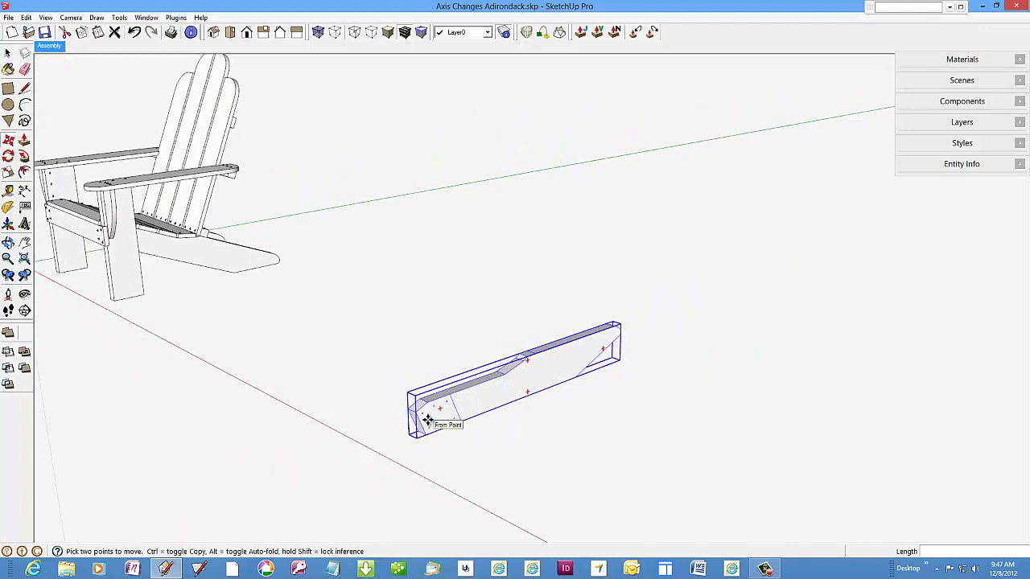
click(428, 419)
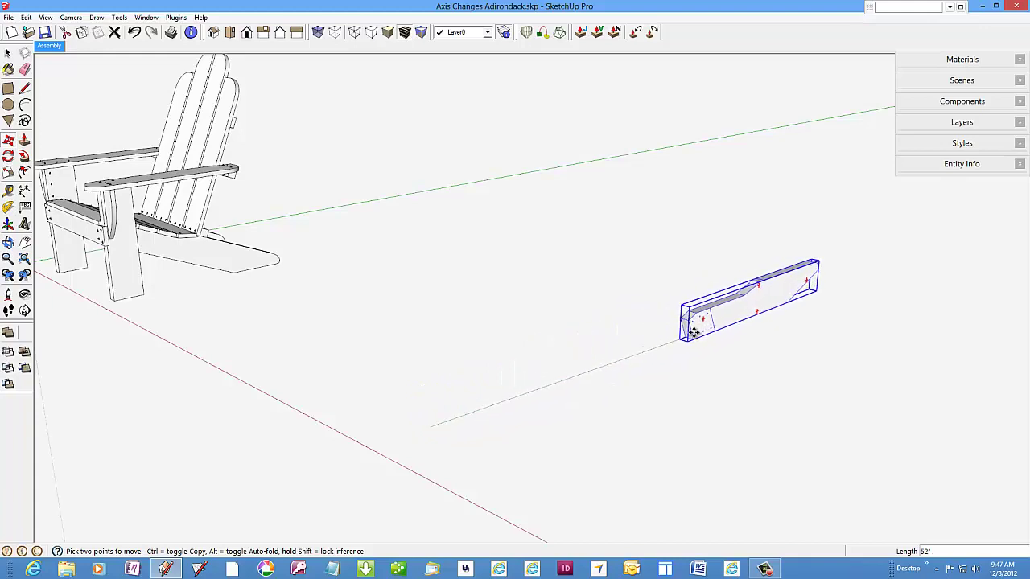
click(688, 330)
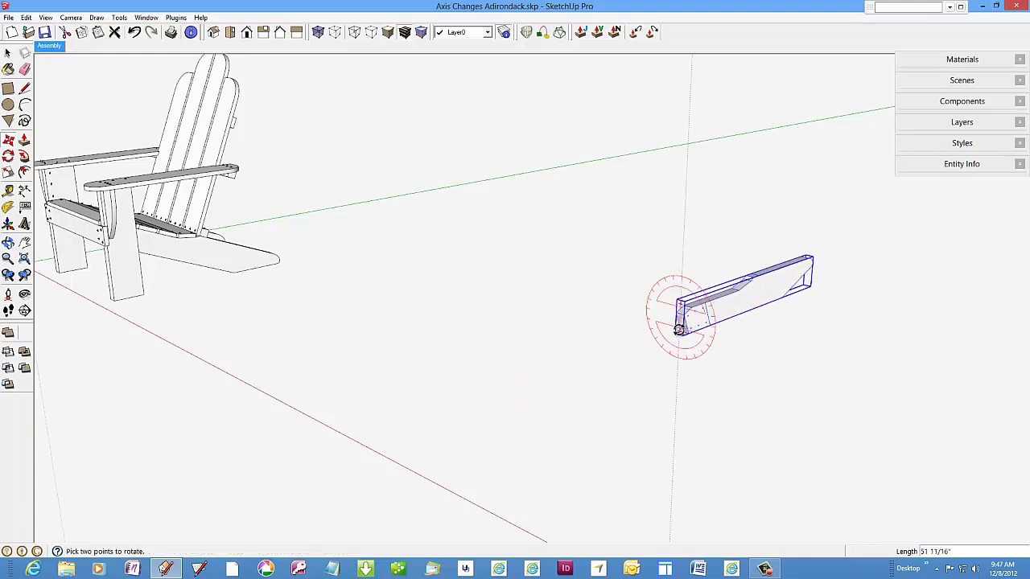
Switch to the Right view with Parallel Projection and zoom in on the leg copy.
click(265, 36)
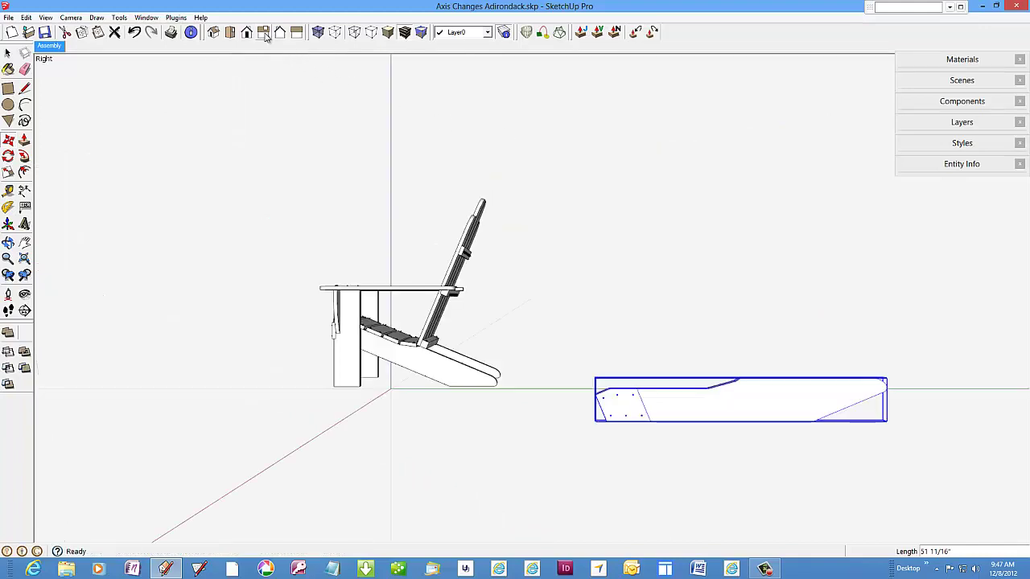
click(71, 18)
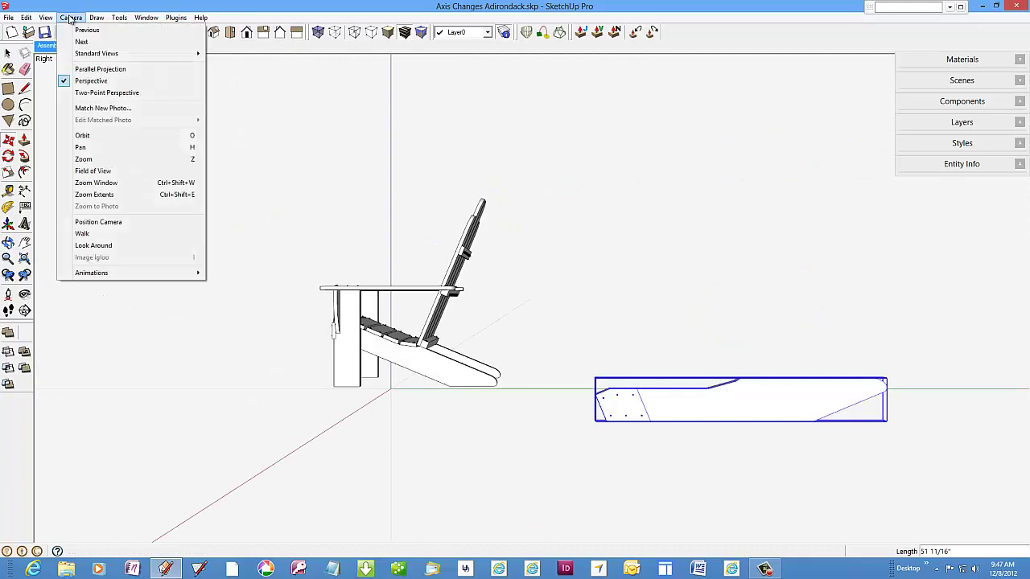
click(90, 69)
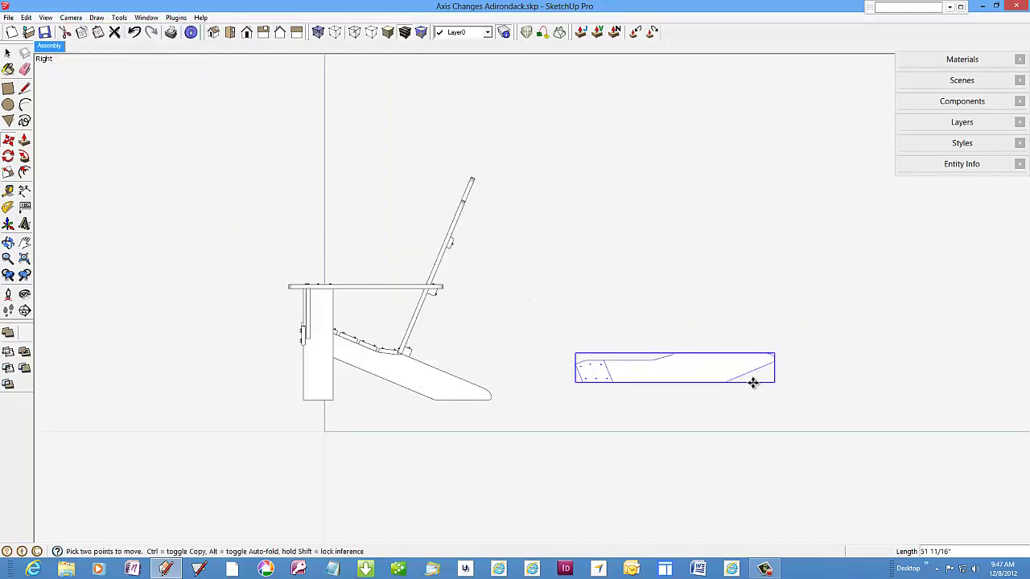
scroll(765, 375, up, 1)
scroll(764, 375, up, 2)
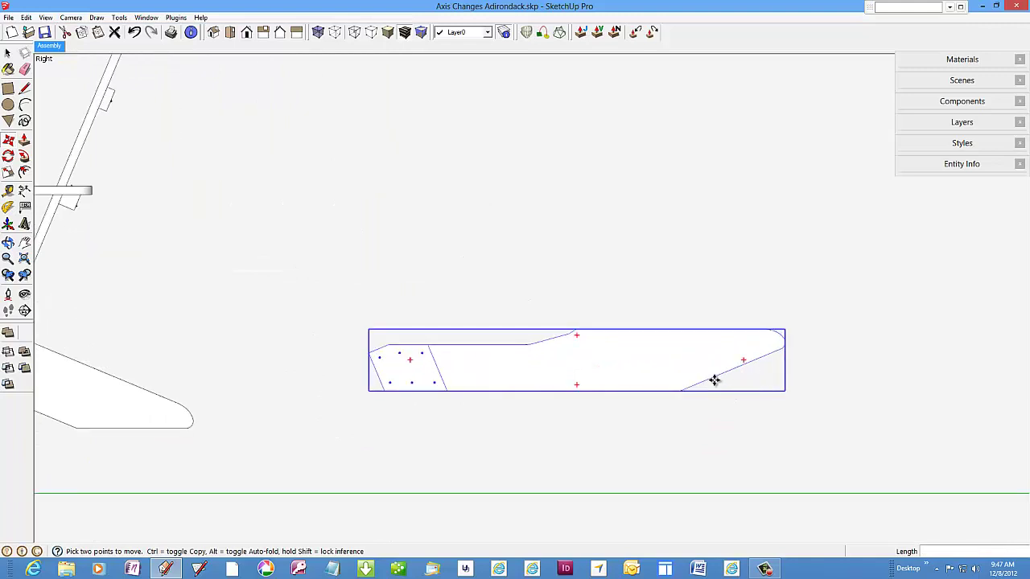
scroll(713, 379, up, 1)
scroll(567, 361, up, 2)
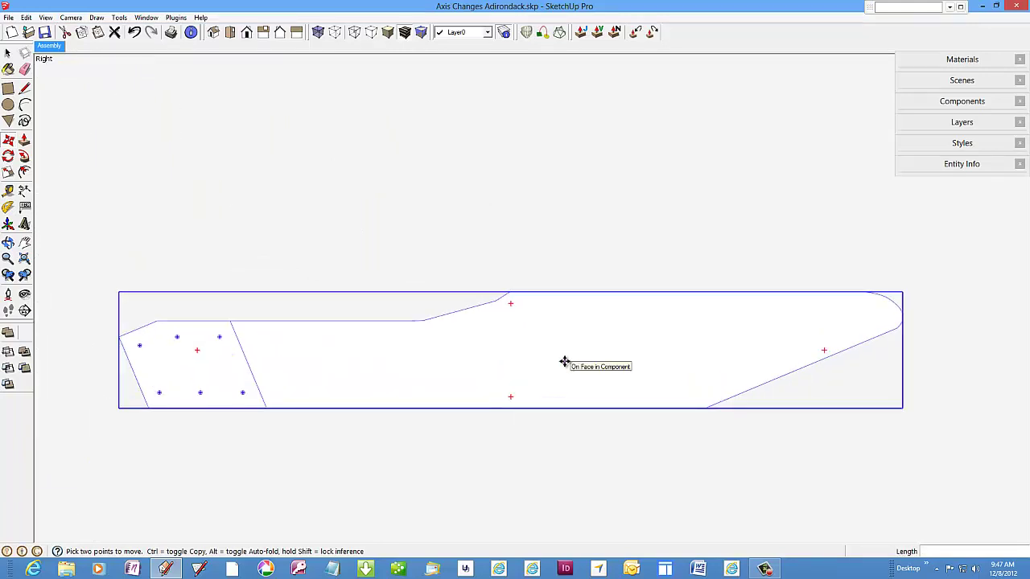
Add the leg's 4 1/8" left height, 5 1/2" right height and 36 15/16" length dimensions.
click(24, 191)
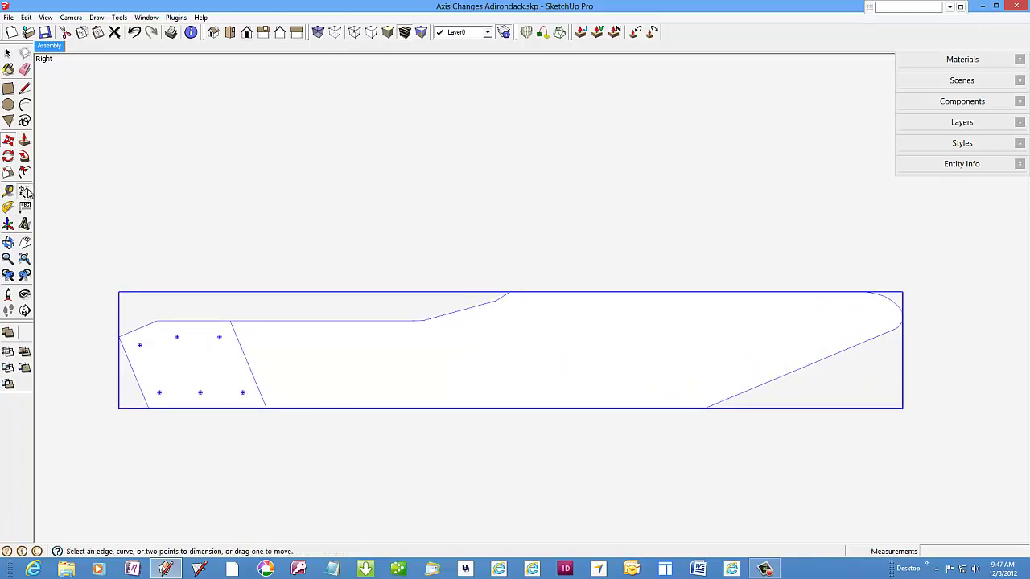
click(158, 323)
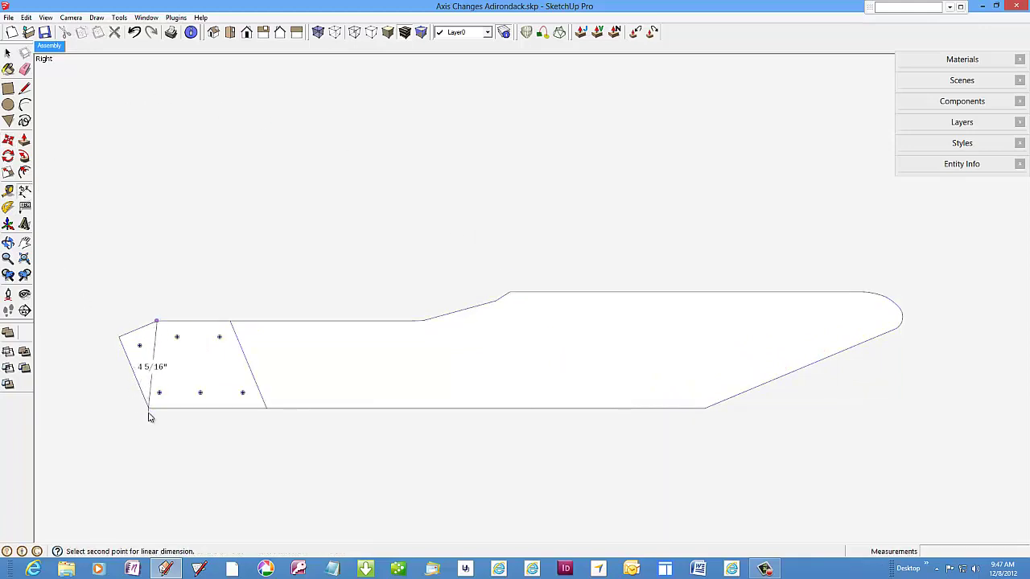
click(149, 409)
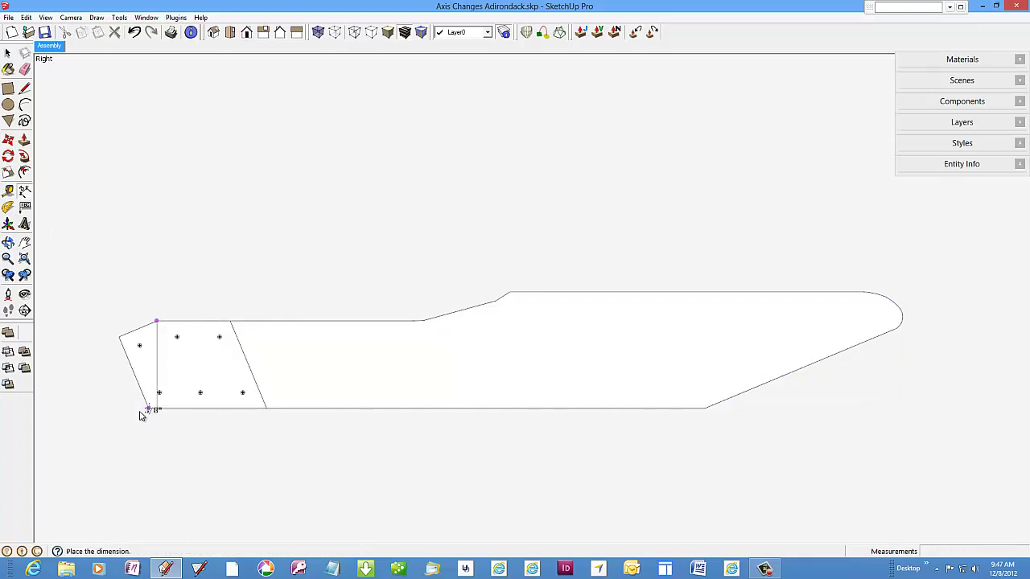
click(82, 419)
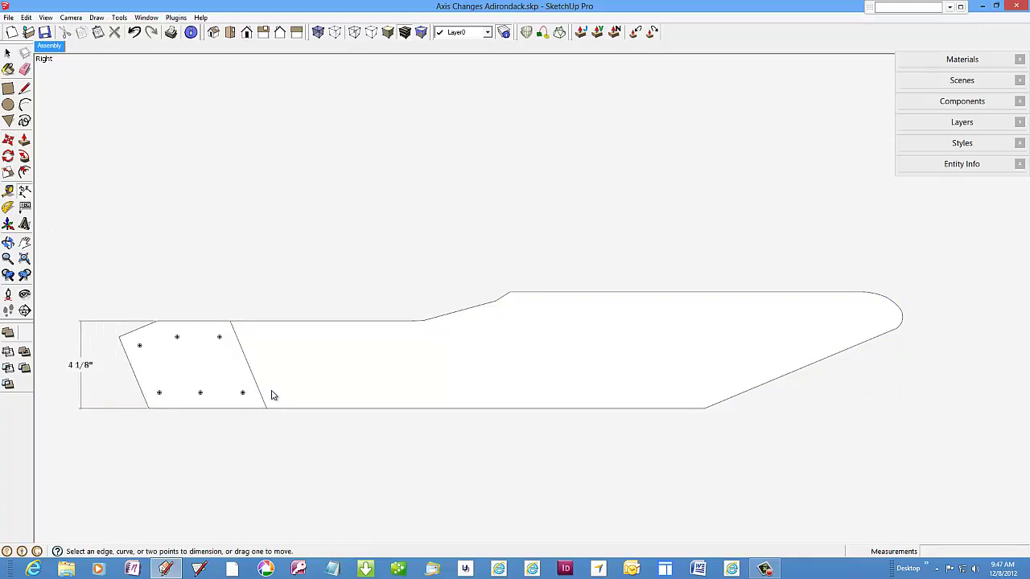
click(511, 295)
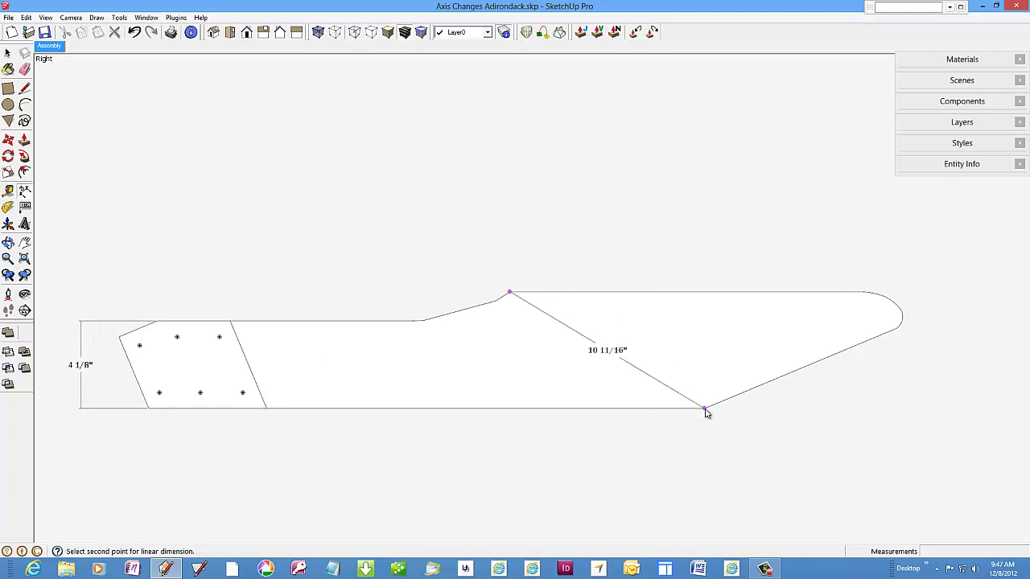
click(706, 411)
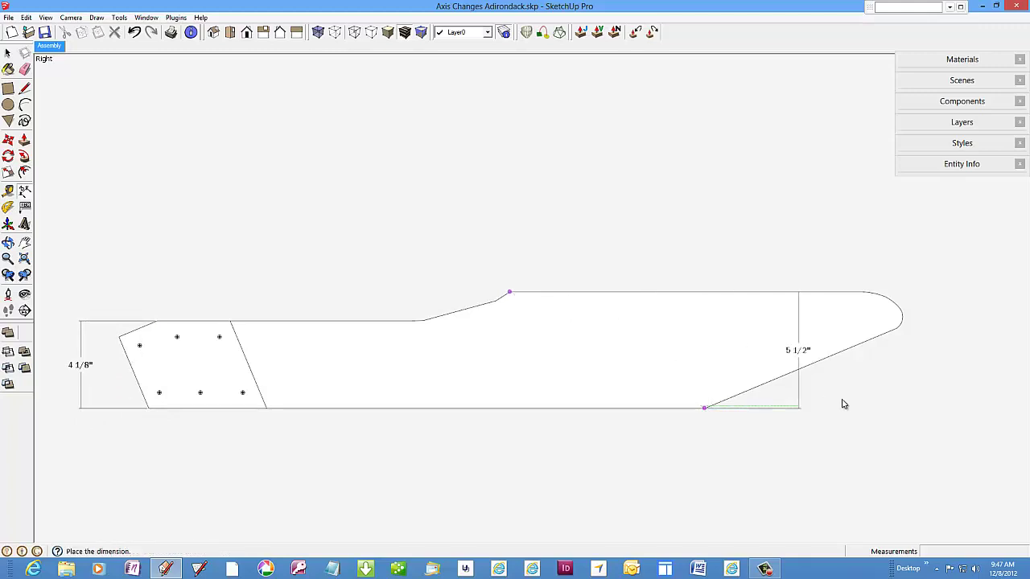
click(953, 414)
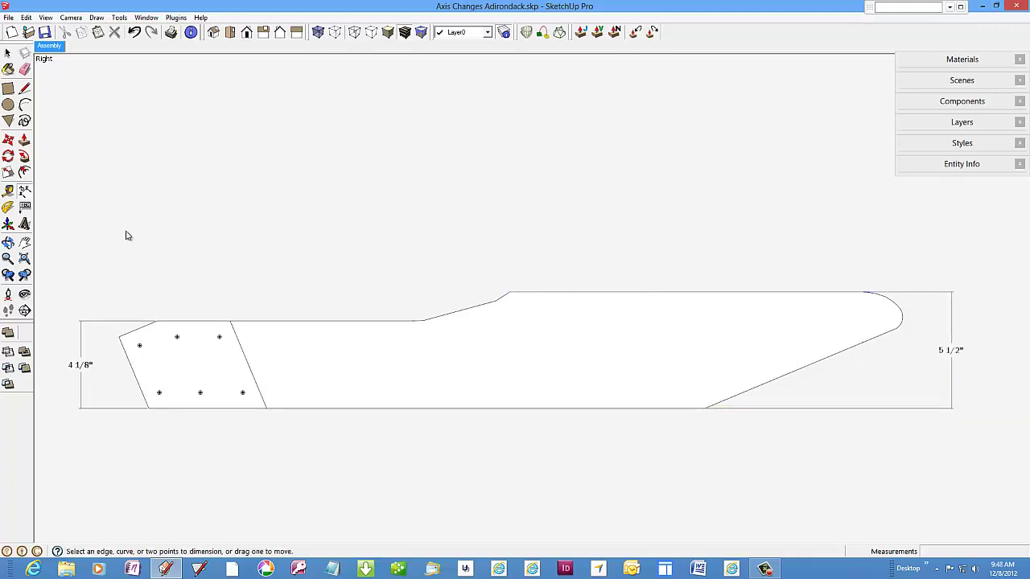
click(119, 338)
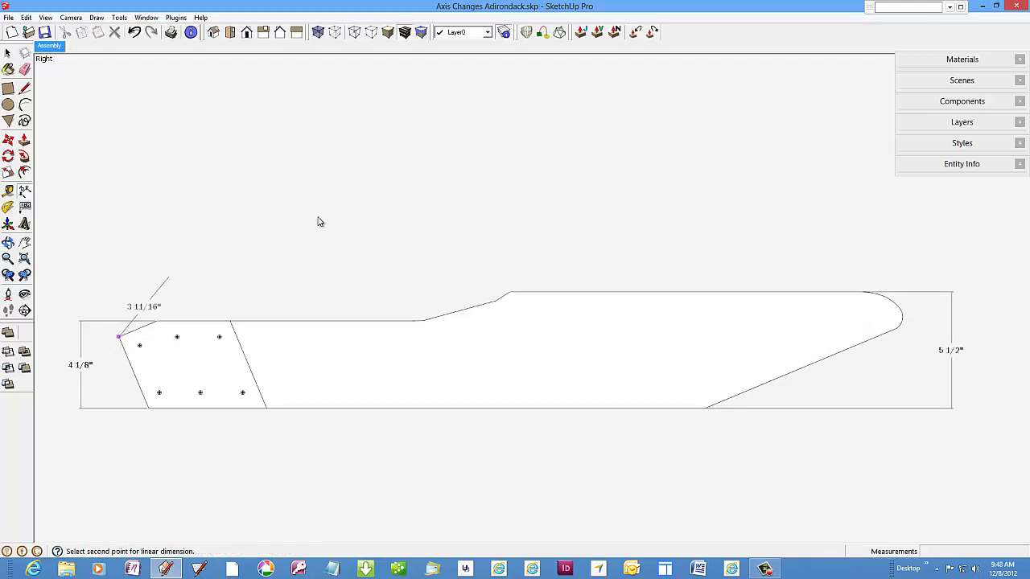
click(903, 318)
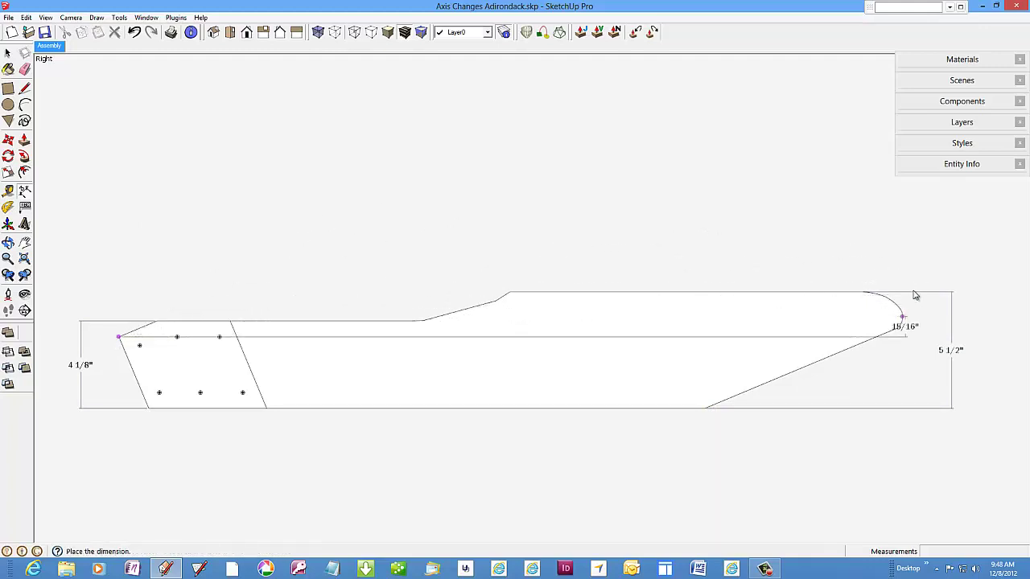
click(923, 257)
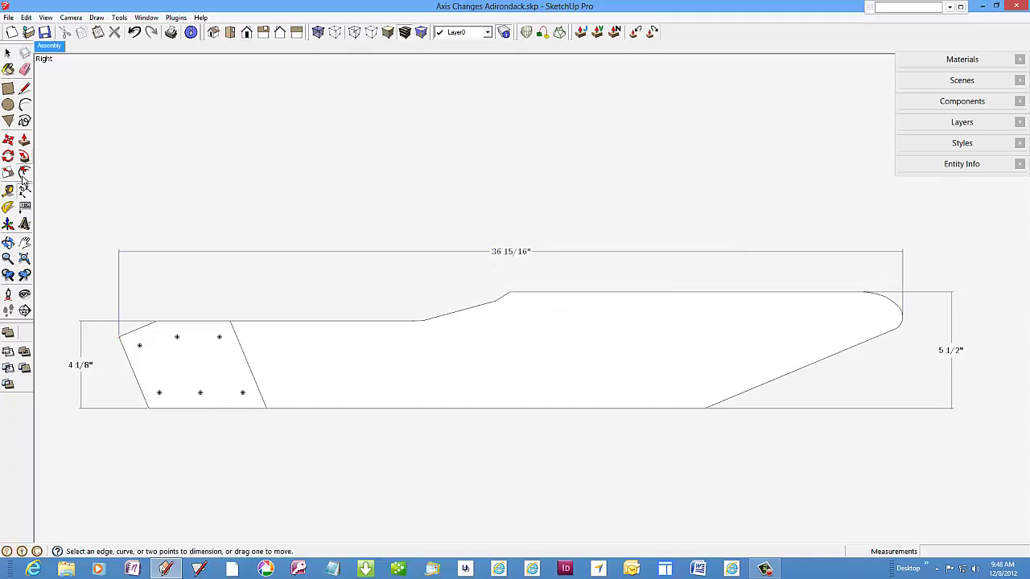
Add a "Lower Leg" leader text pointing to the leg's bottom edge, placed just below it.
click(25, 207)
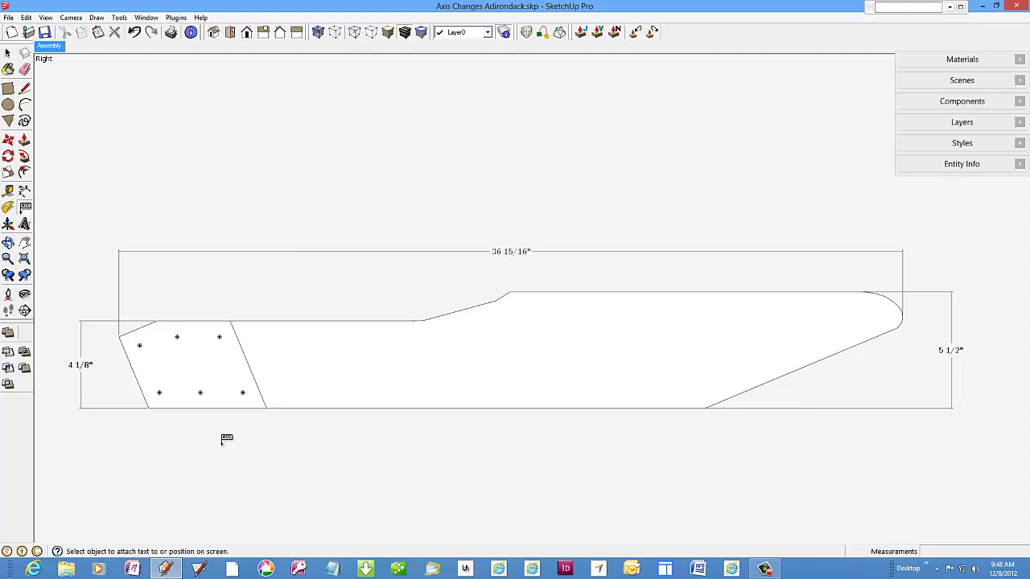
click(339, 409)
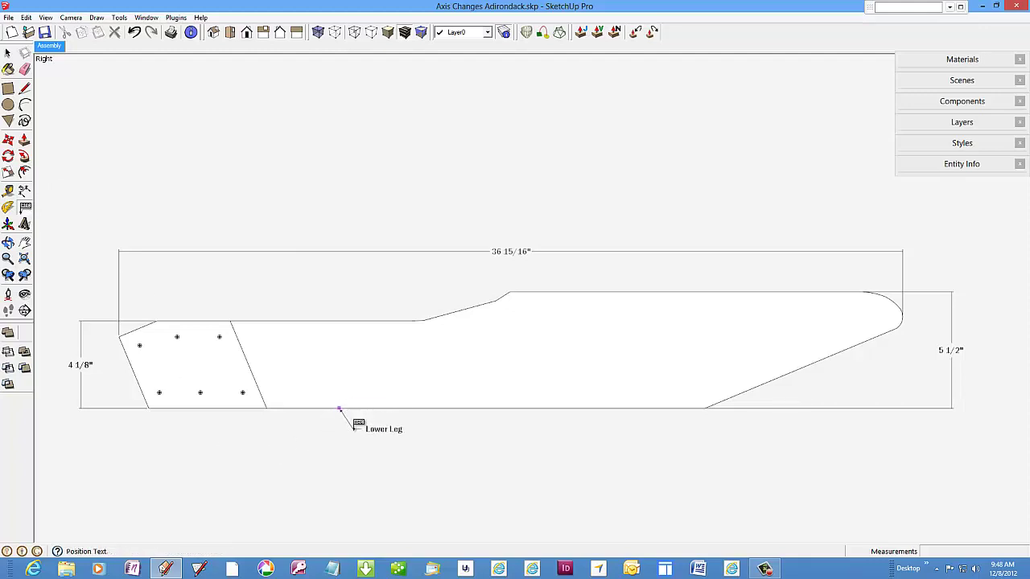
click(354, 427)
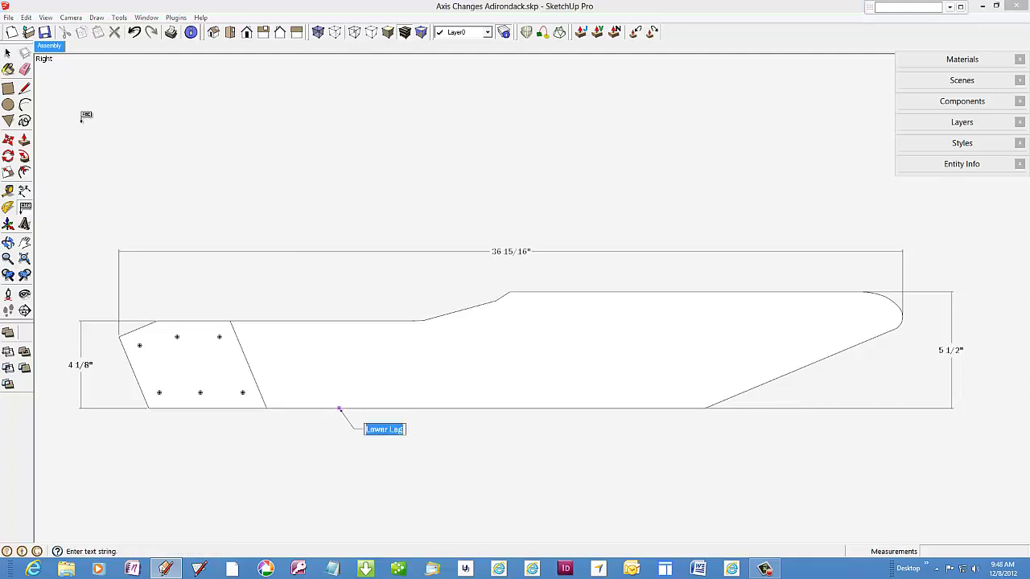
click(8, 53)
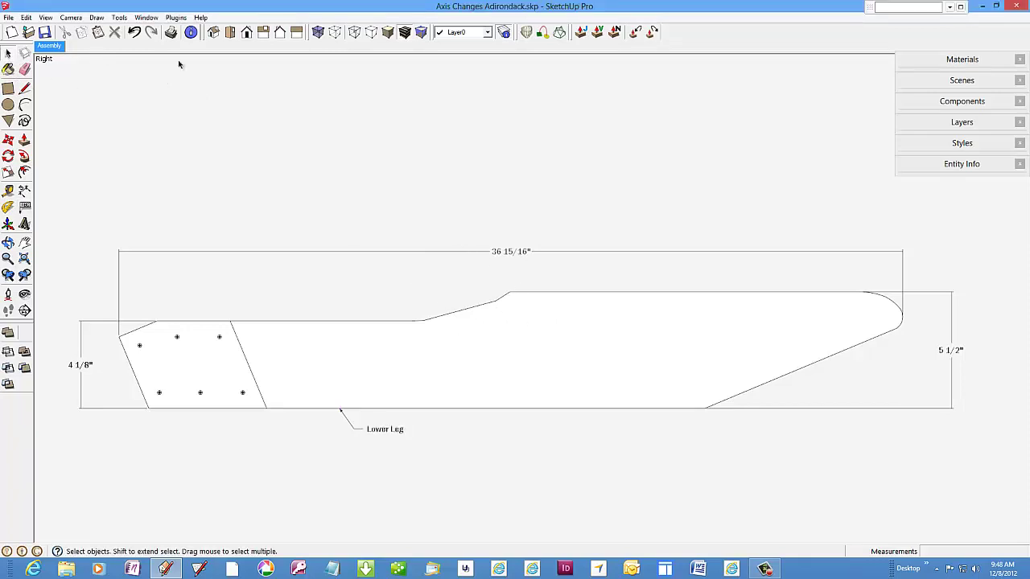
Add a new scene named "Lower Leg Template" and update it to the current dimensioned view.
click(939, 82)
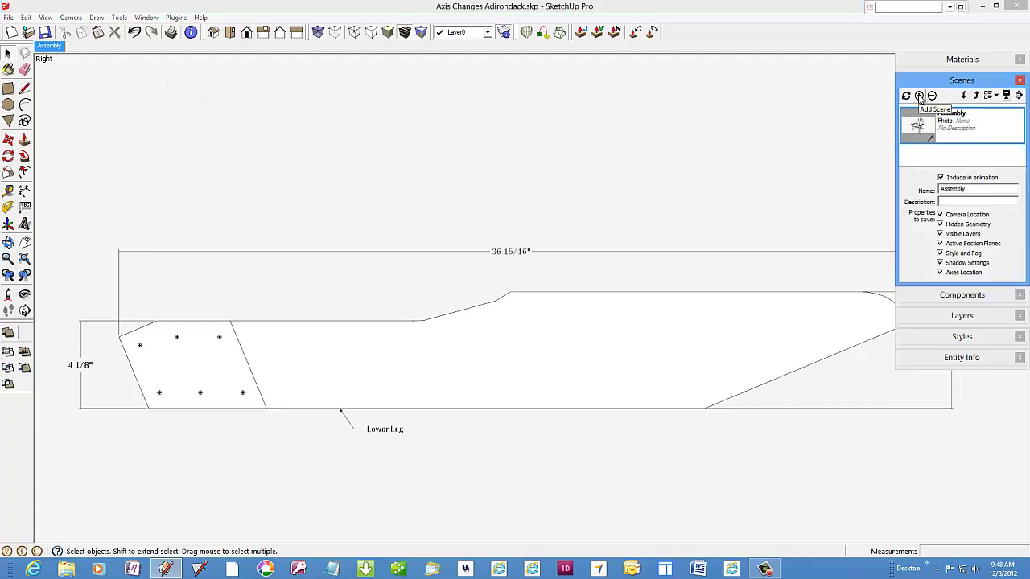
click(919, 95)
drag(964, 188, 935, 188)
text(Lower Leg Templa)
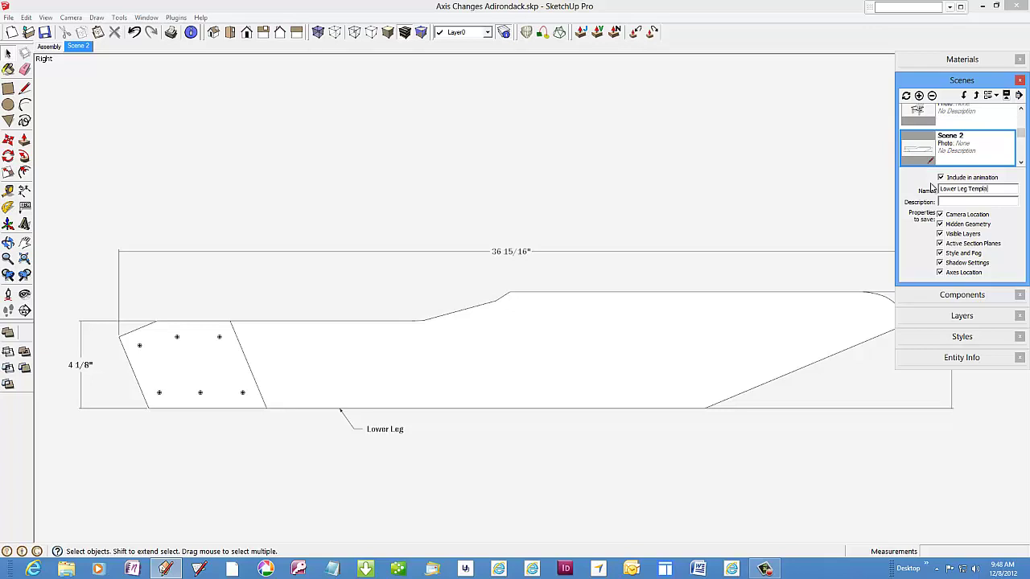
text(te)
key(Return)
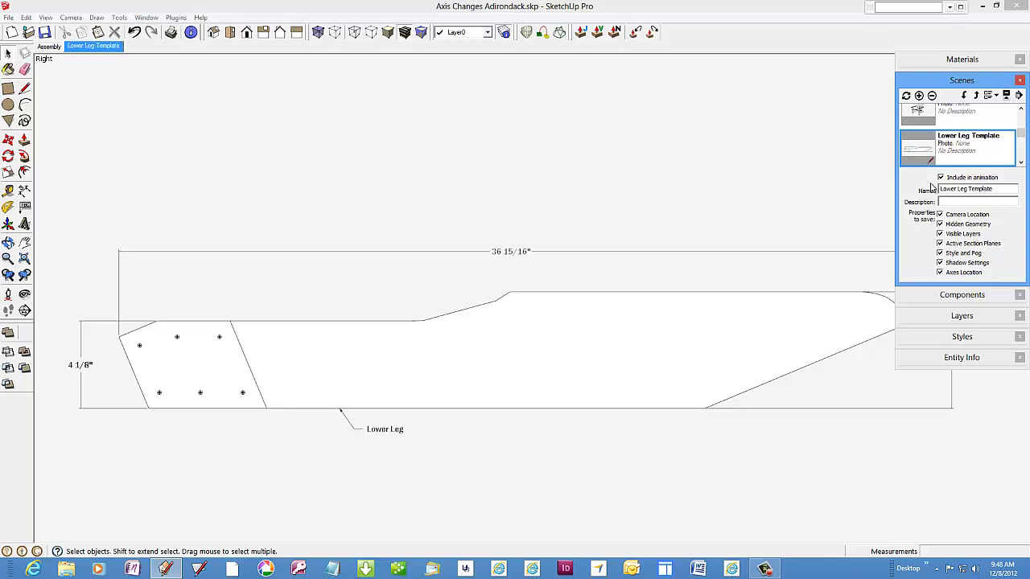
click(907, 95)
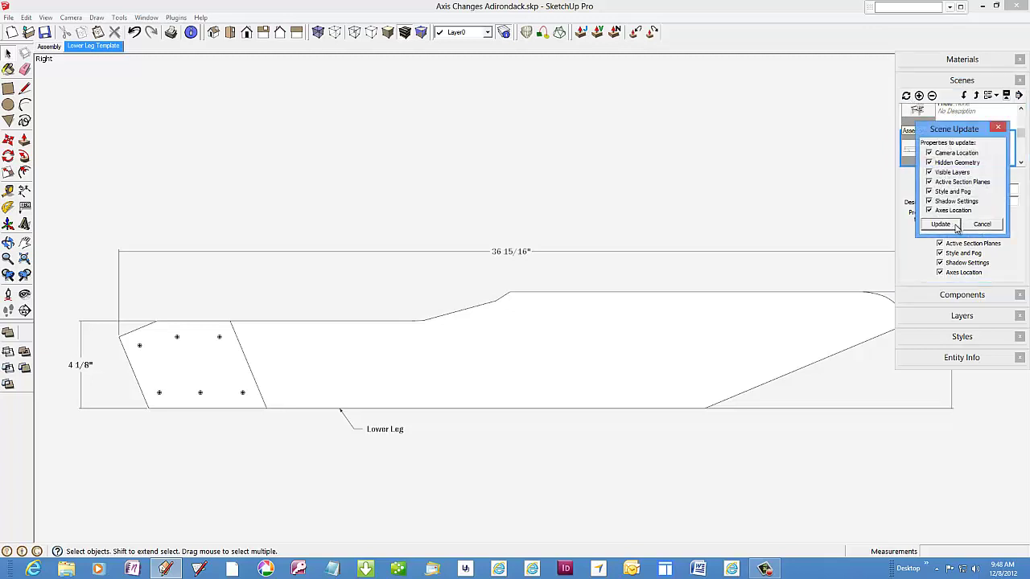
click(942, 224)
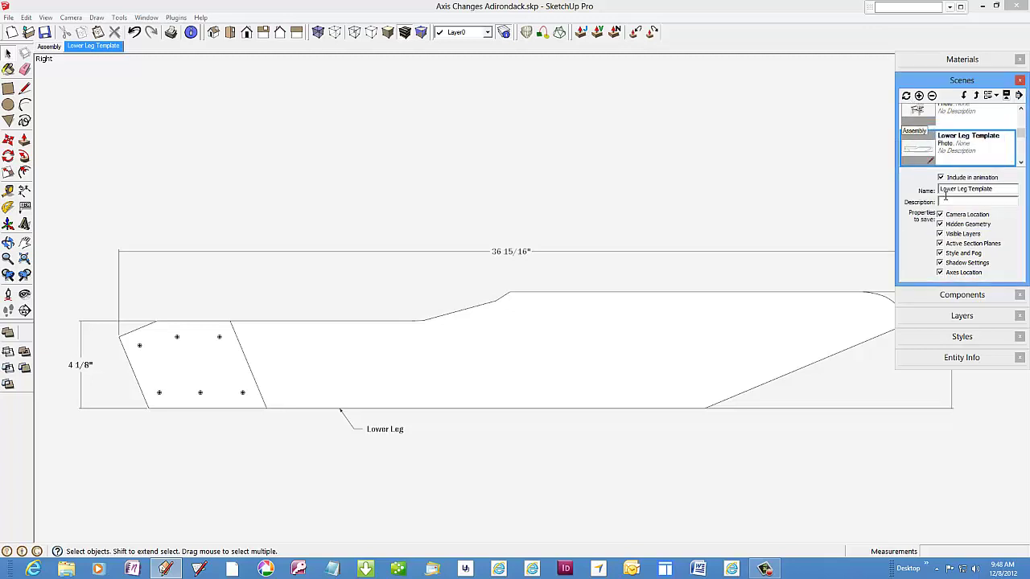
click(942, 80)
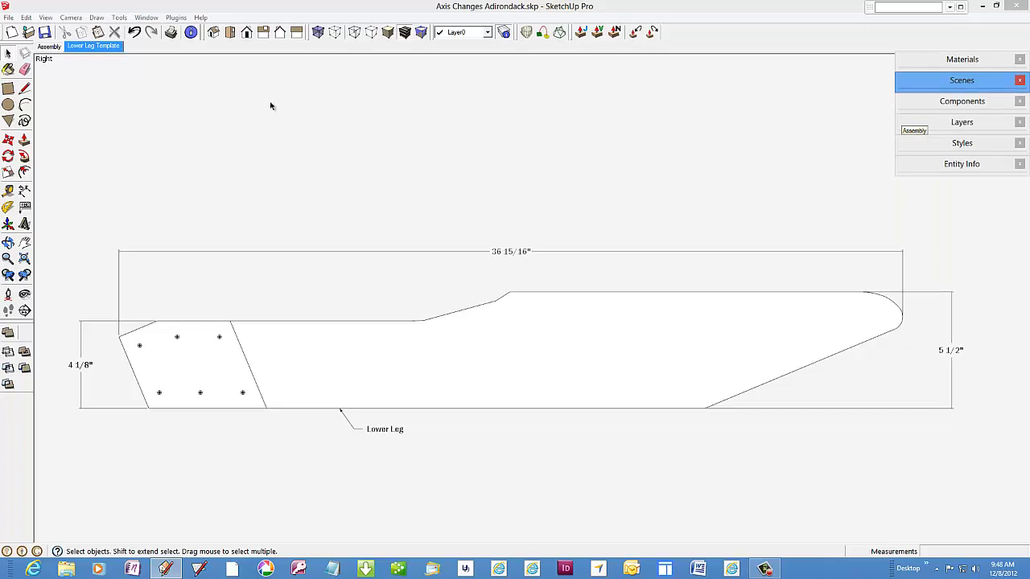
Return to the Assembly scene and select the chair's right back slat.
click(48, 47)
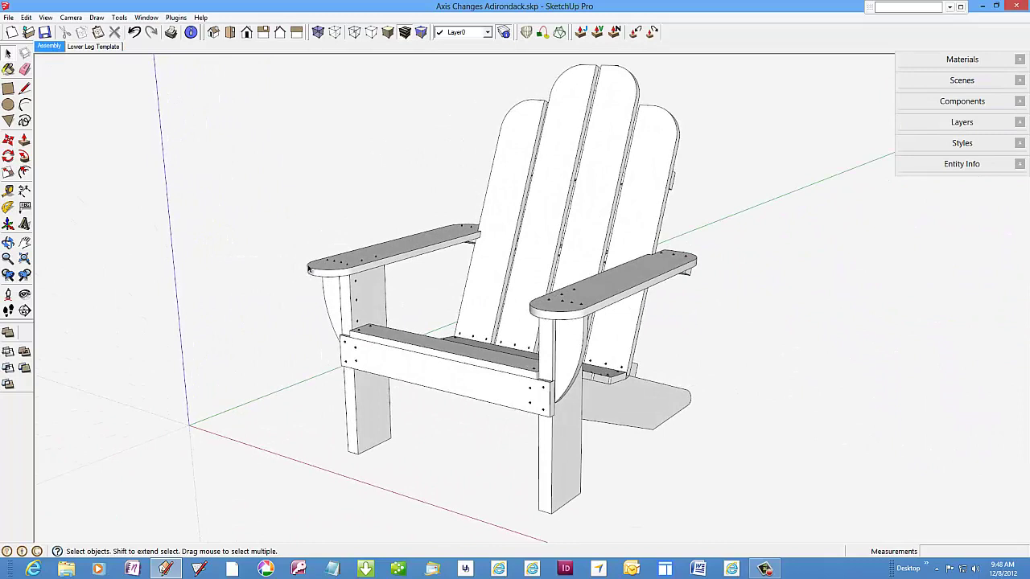
scroll(310, 270, down, 3)
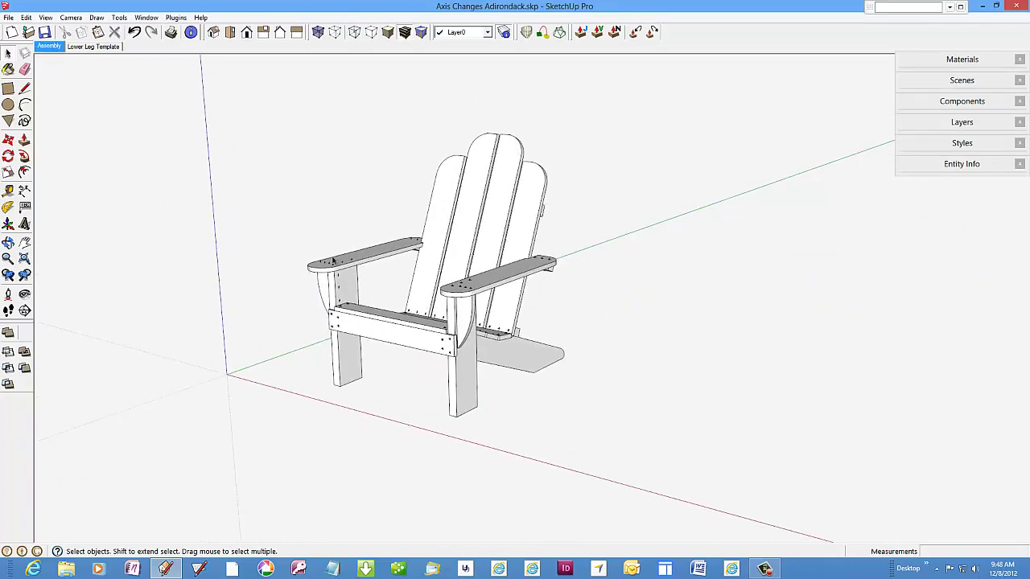
click(523, 232)
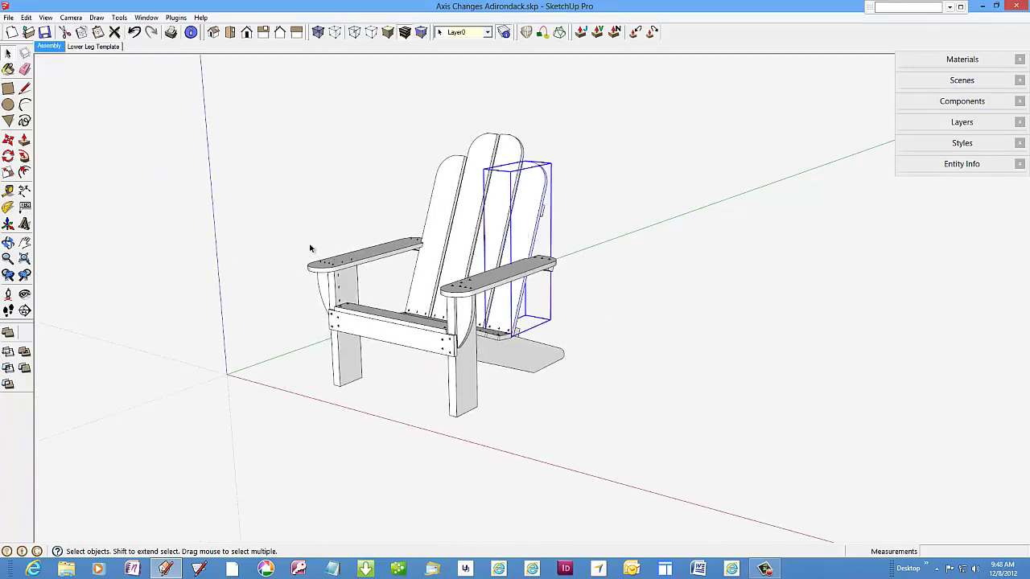
scroll(312, 274, down, 2)
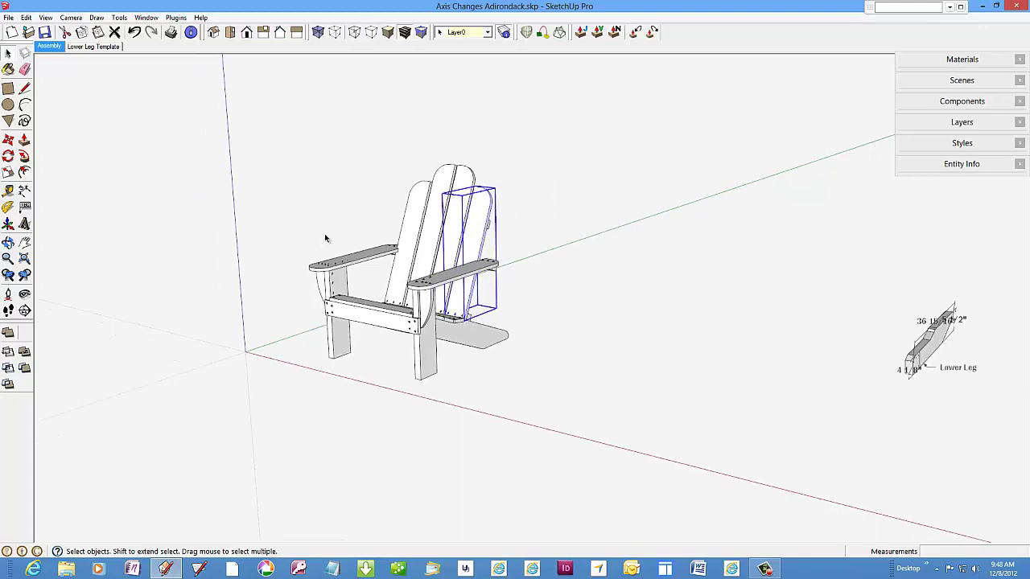
Copy the back slat out along the red axis, beyond the Lower Leg template.
click(9, 141)
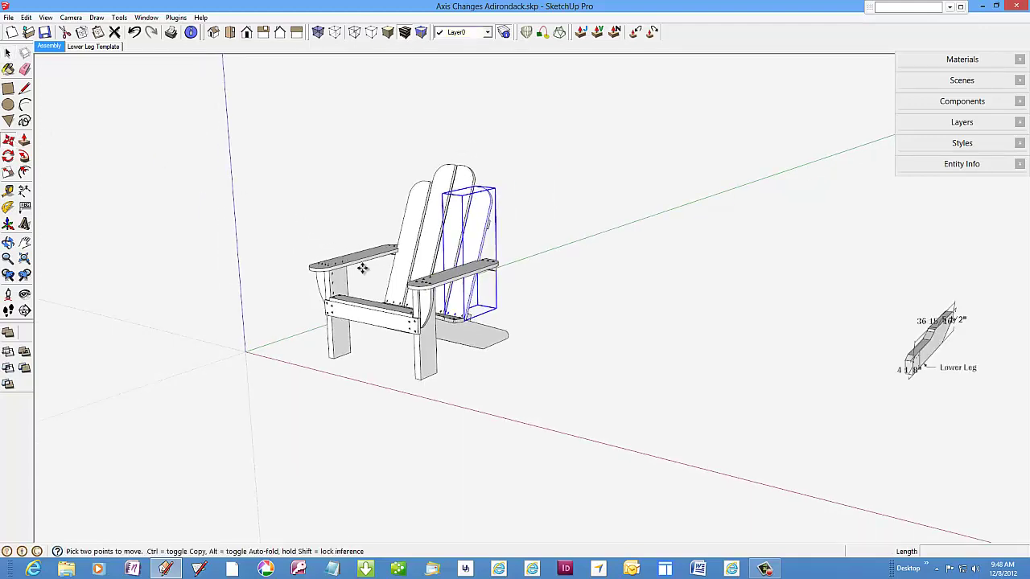
click(471, 244)
key(ctrl)
scroll(460, 244, down, 5)
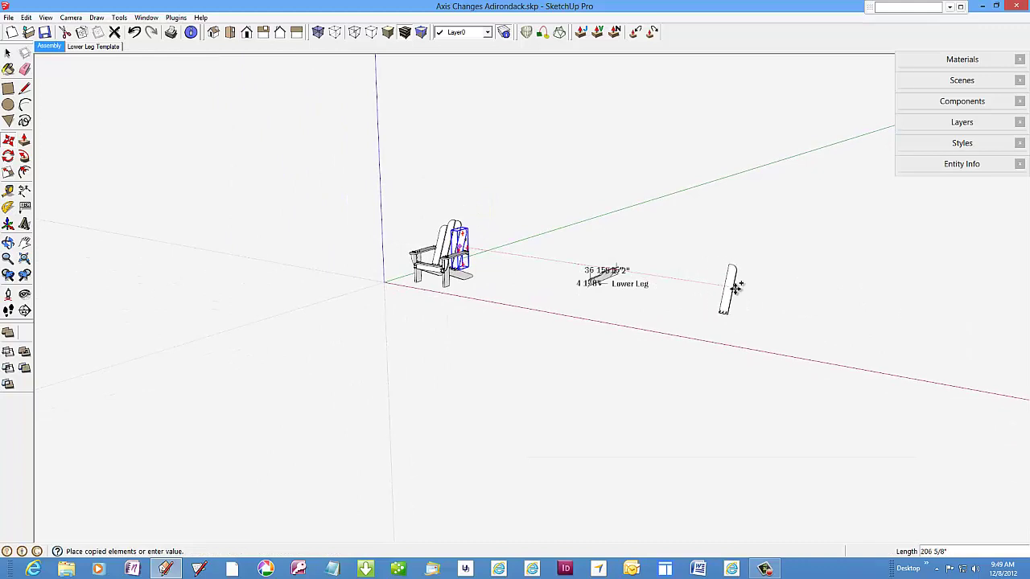
click(749, 291)
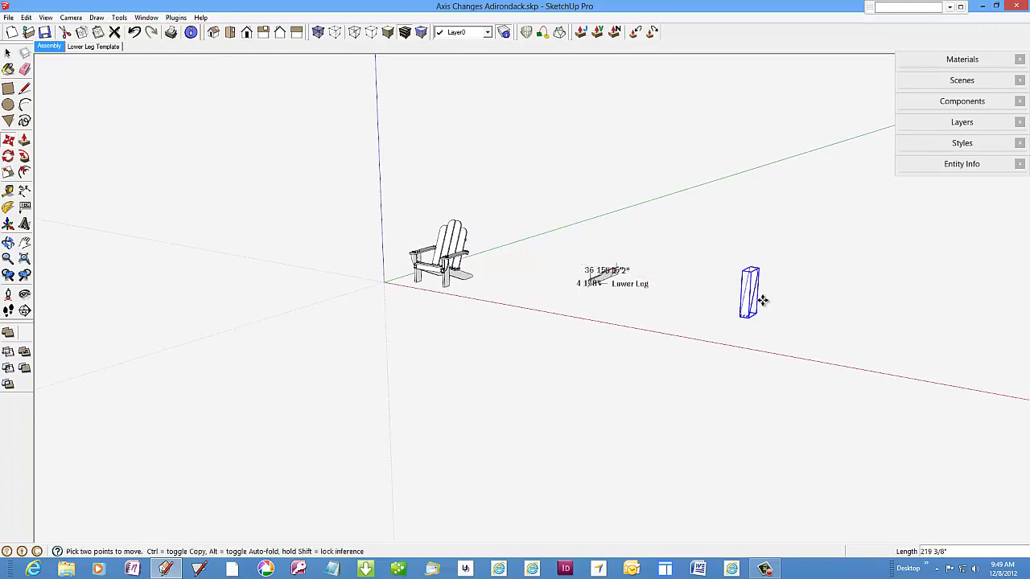
scroll(786, 313, up, 4)
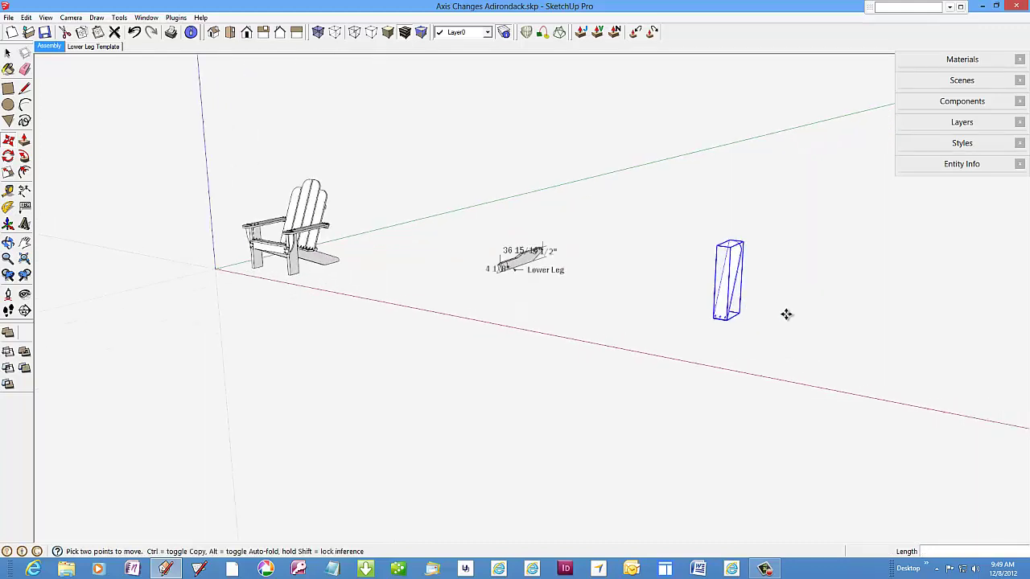
scroll(762, 247, up, 5)
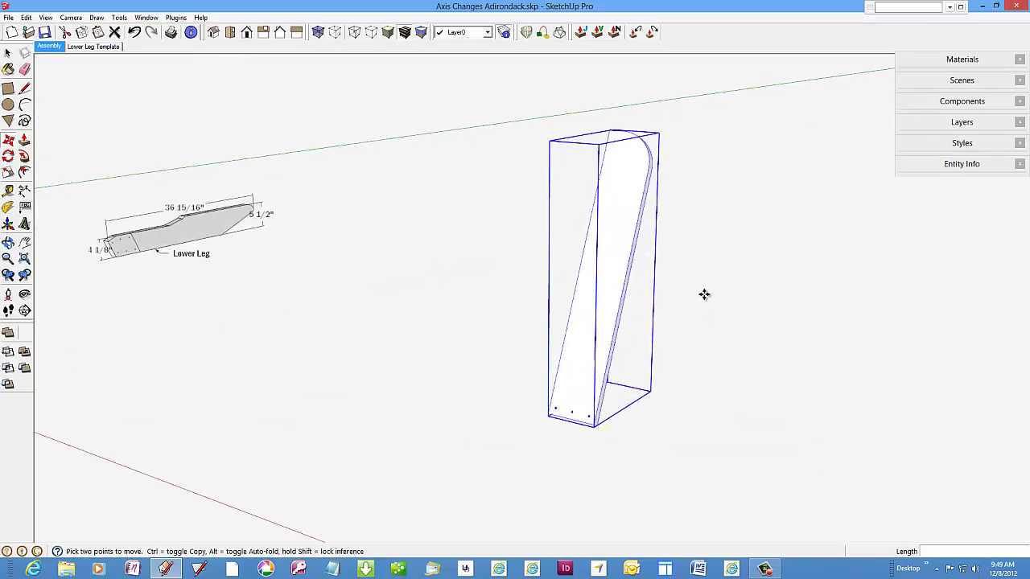
scroll(679, 304, down, 2)
scroll(680, 303, up, 2)
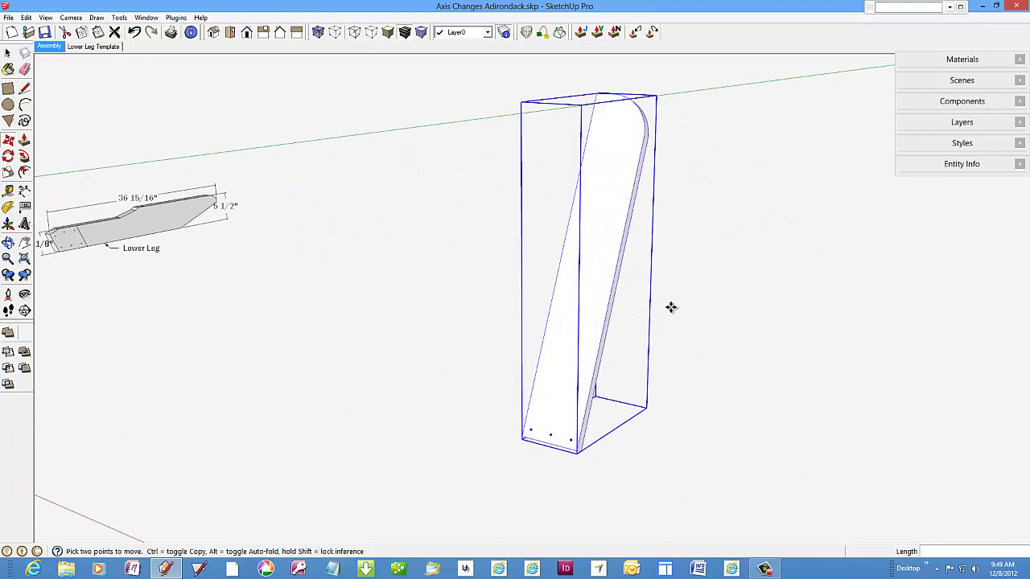
Redefine the slat copy's axes: origin at its bottom corner, red along the bottom edge, green up the side.
right_click(600, 278)
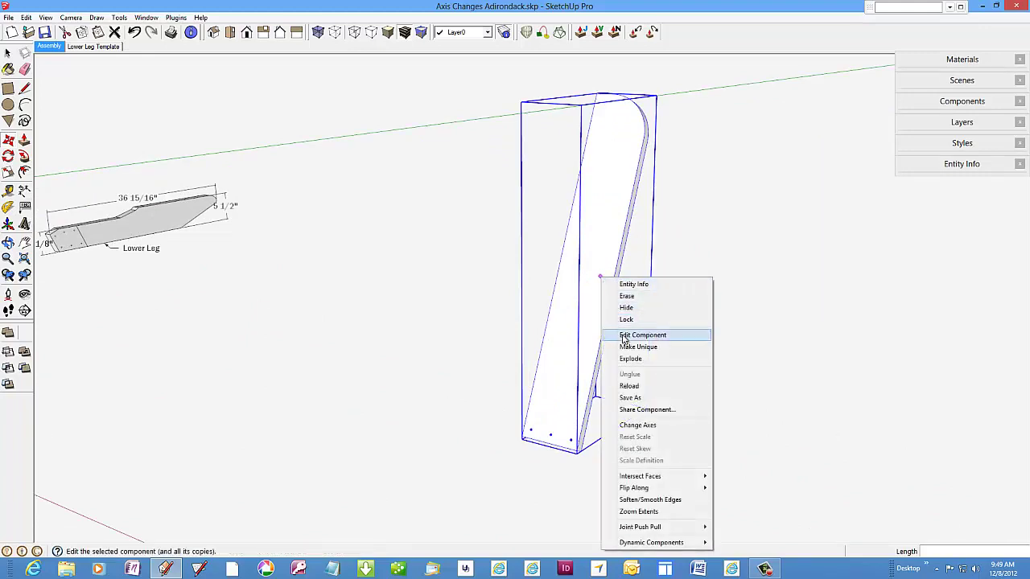
click(642, 427)
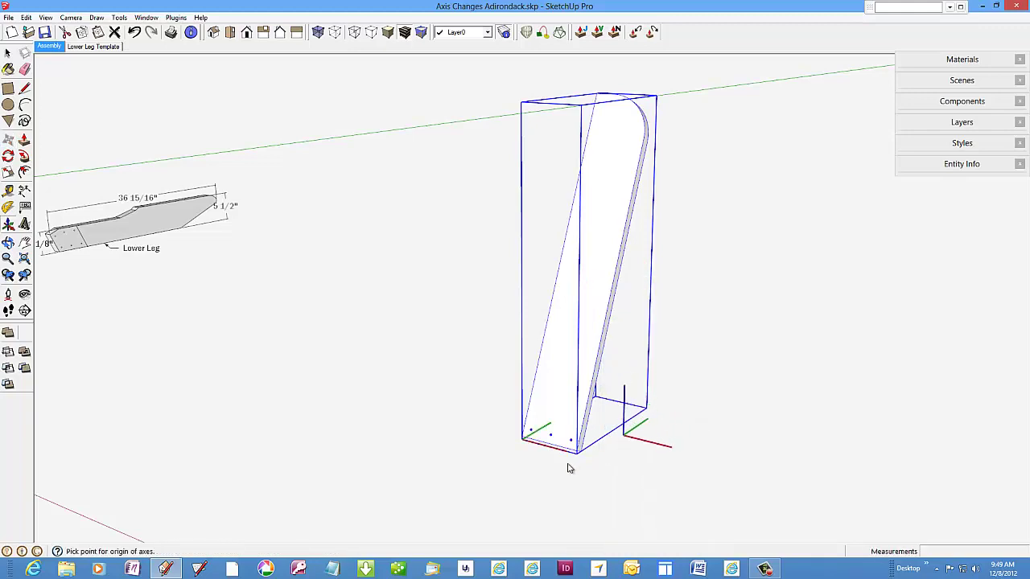
scroll(576, 455, up, 4)
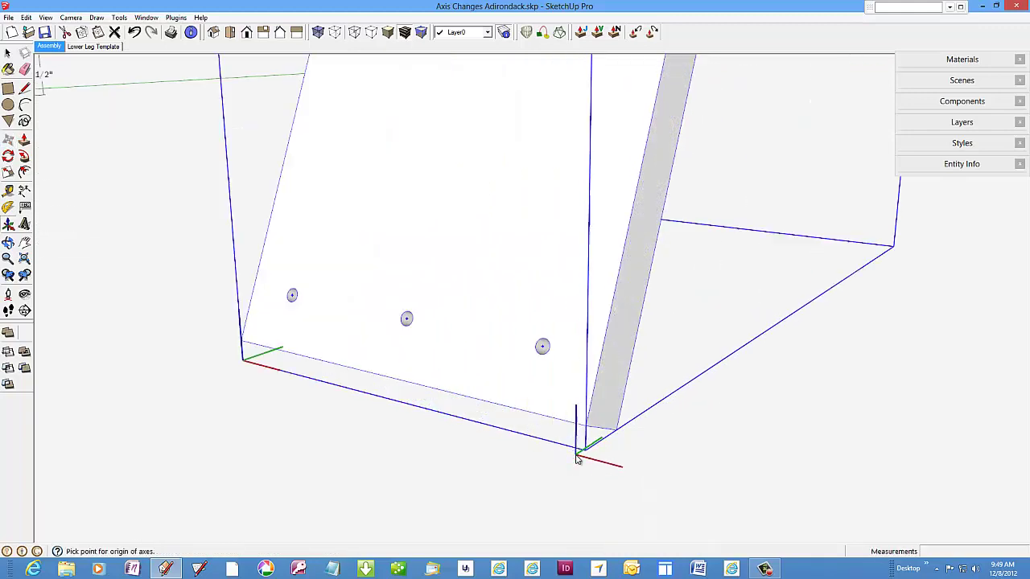
click(617, 432)
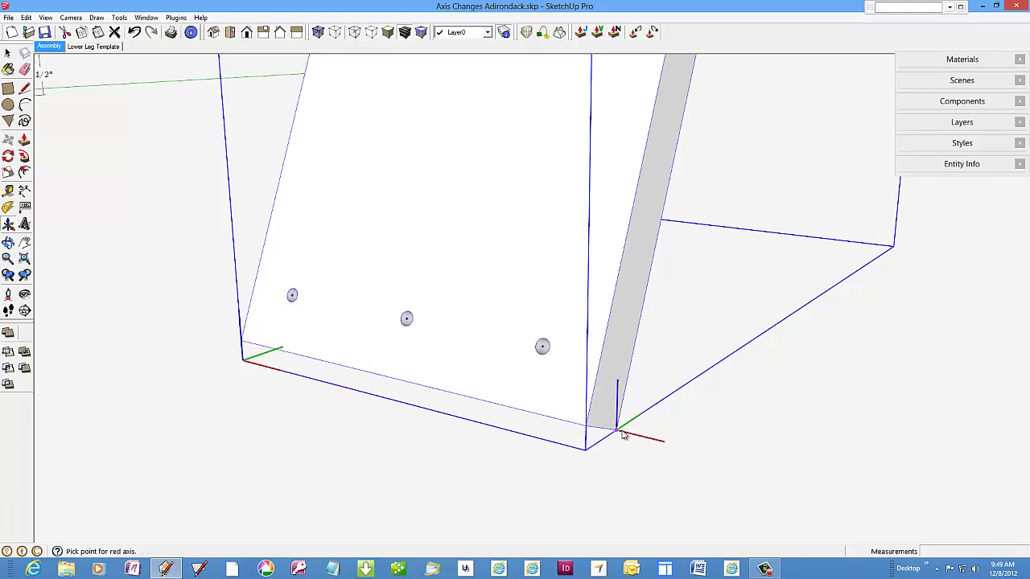
click(746, 467)
click(652, 280)
scroll(544, 412, down, 6)
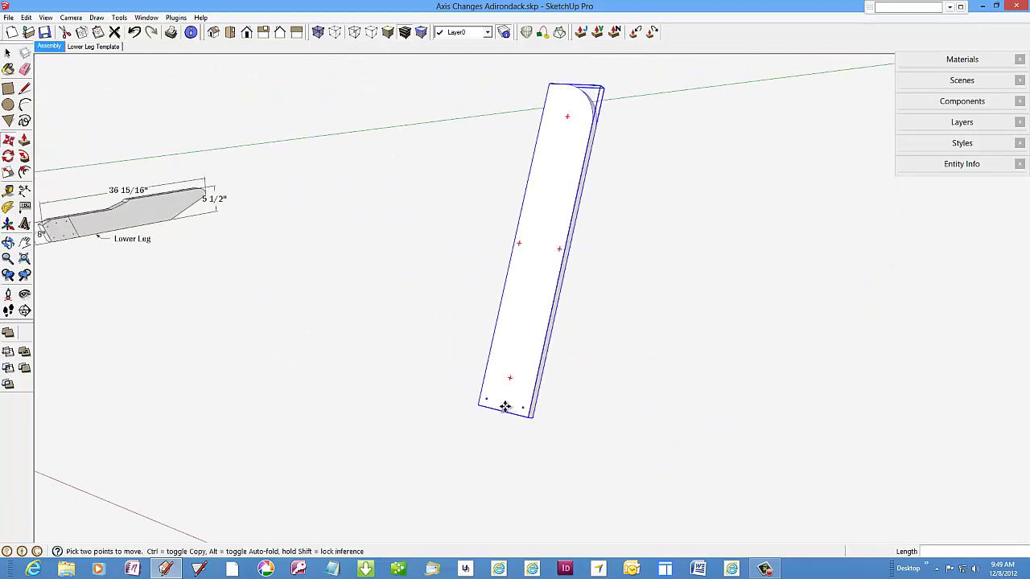
Rotate the copied back slat -90° about its bottom end so it stands upright.
scroll(516, 342, down, 1)
middle_drag(517, 343, 332, 408)
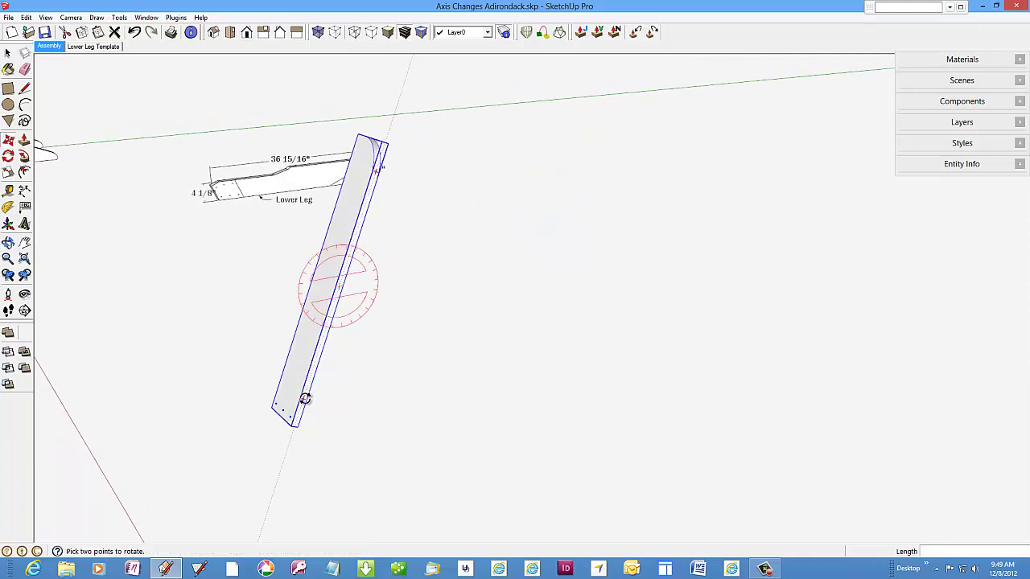
click(305, 398)
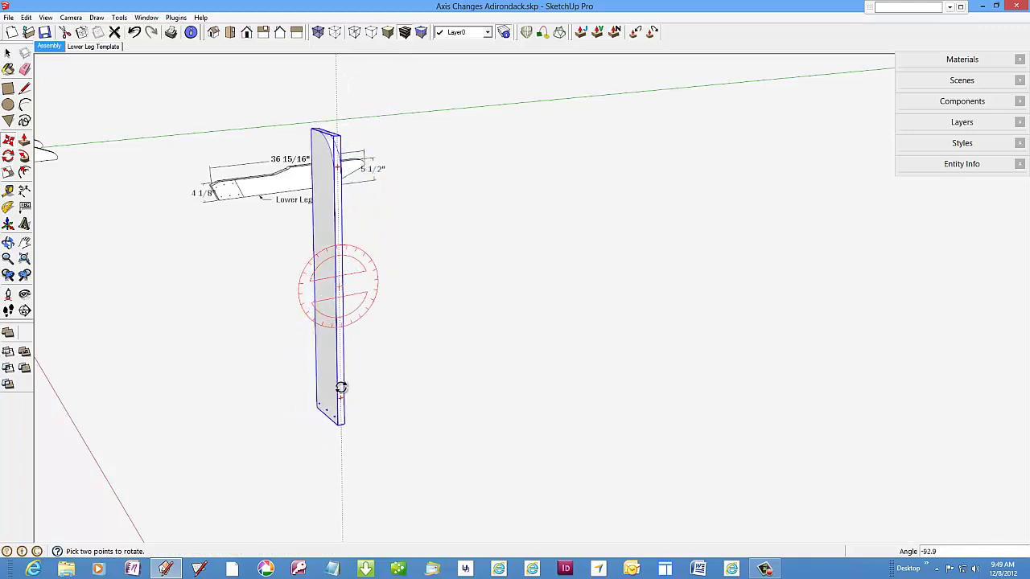
click(344, 386)
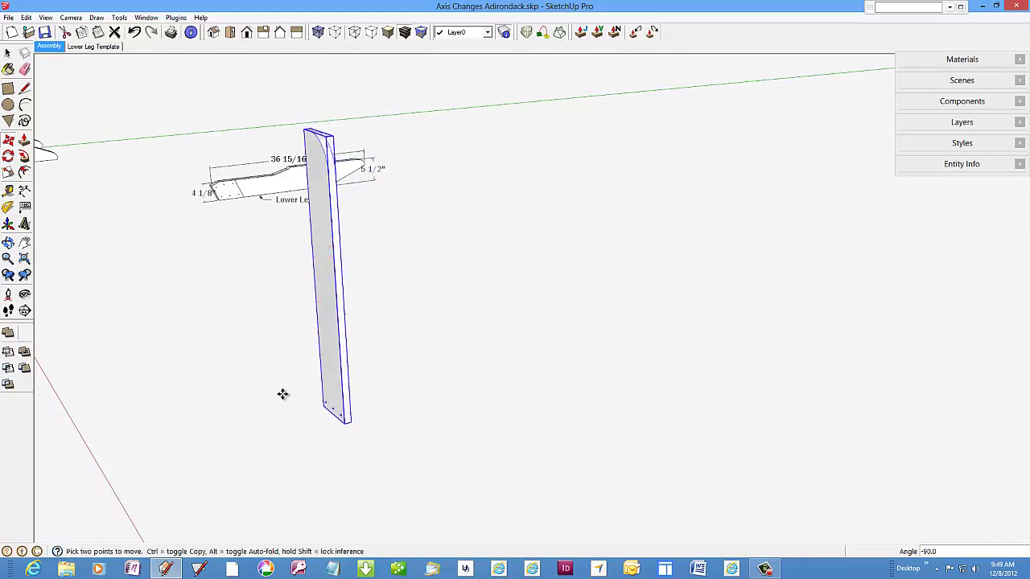
Show the Front view, move the slat off the leg template, and switch to Parallel Projection.
click(247, 36)
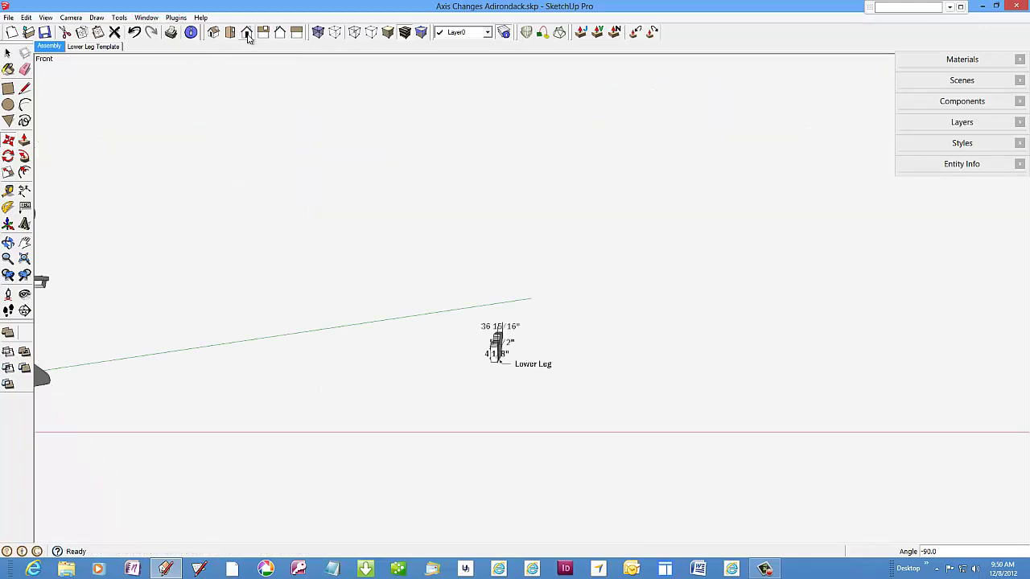
click(496, 359)
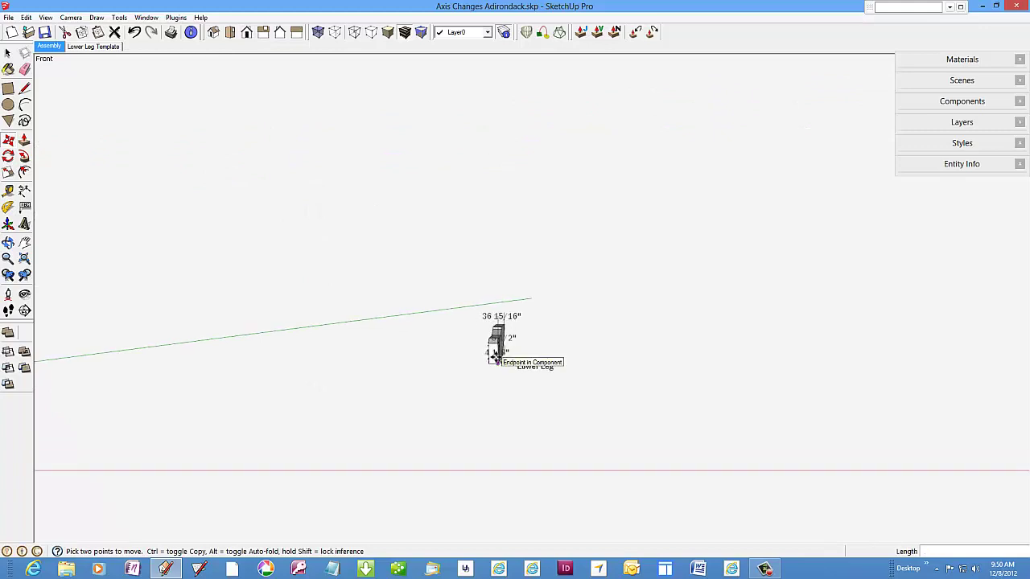
scroll(329, 338, down, 5)
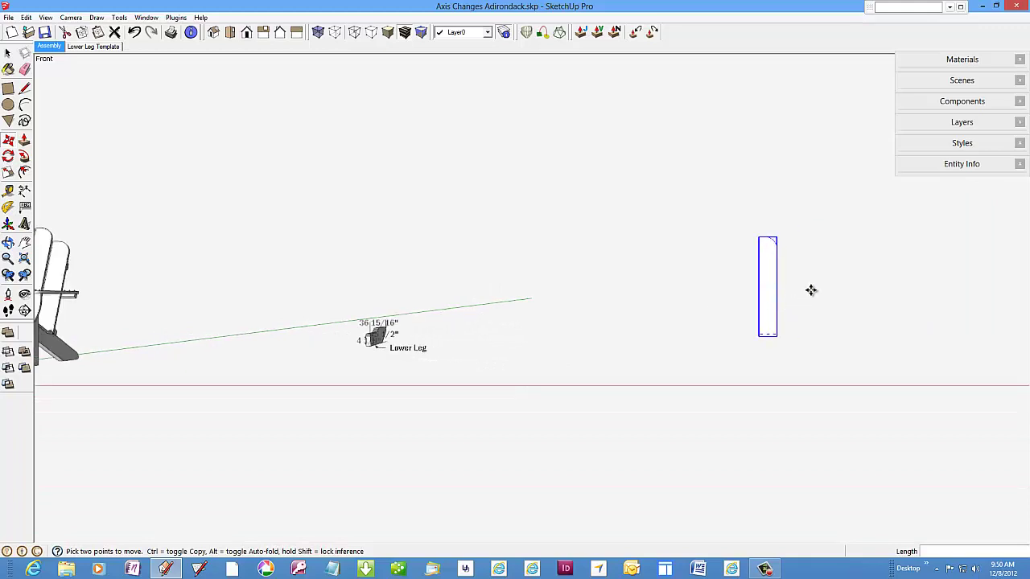
scroll(811, 290, up, 4)
scroll(855, 280, up, 2)
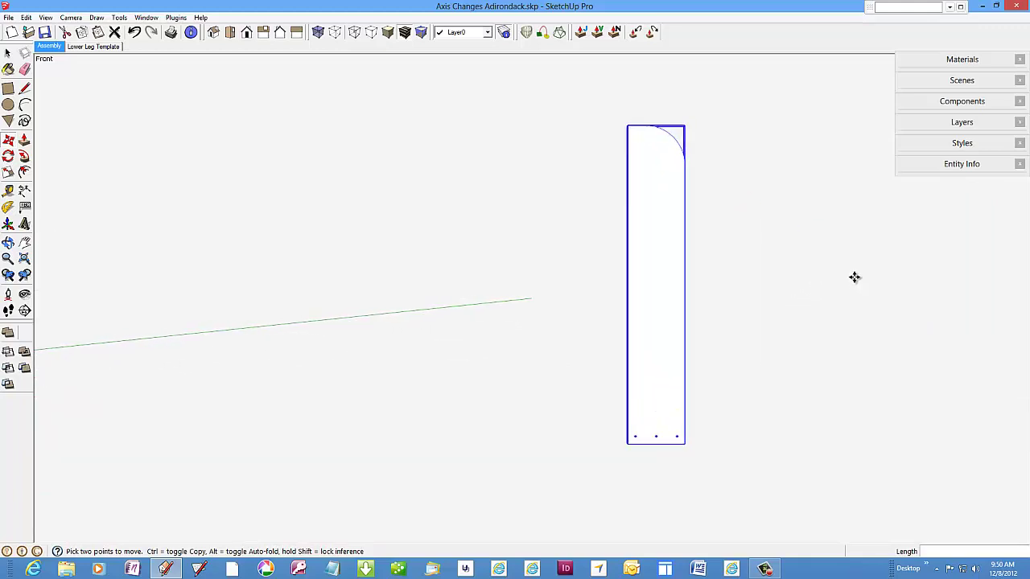
scroll(853, 277, up, 1)
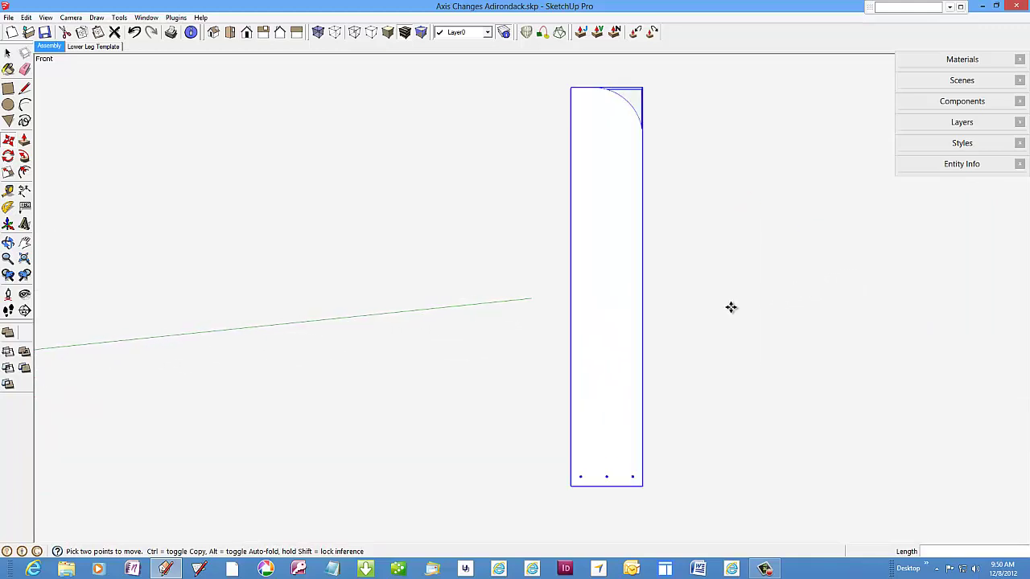
click(78, 19)
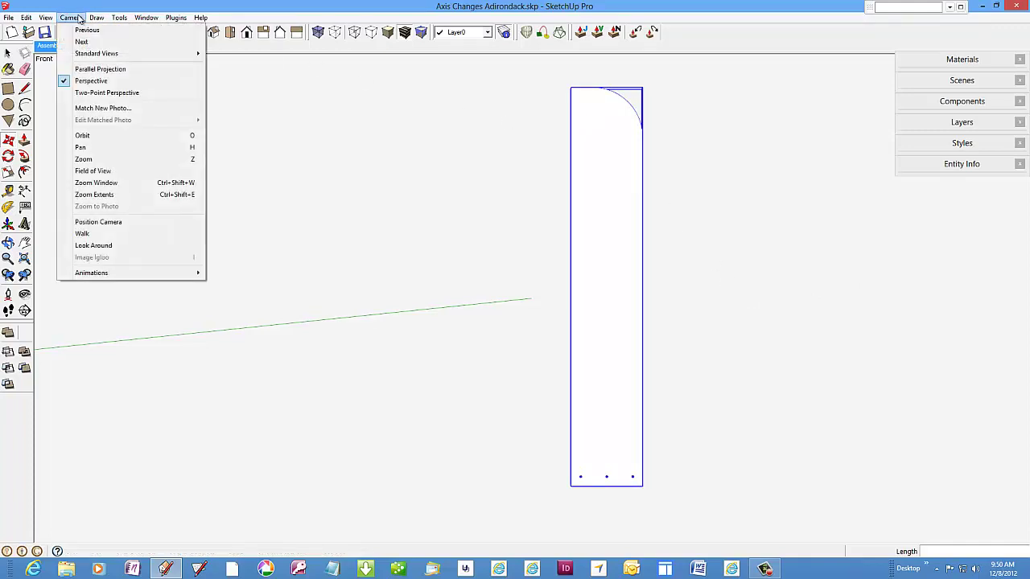
click(63, 69)
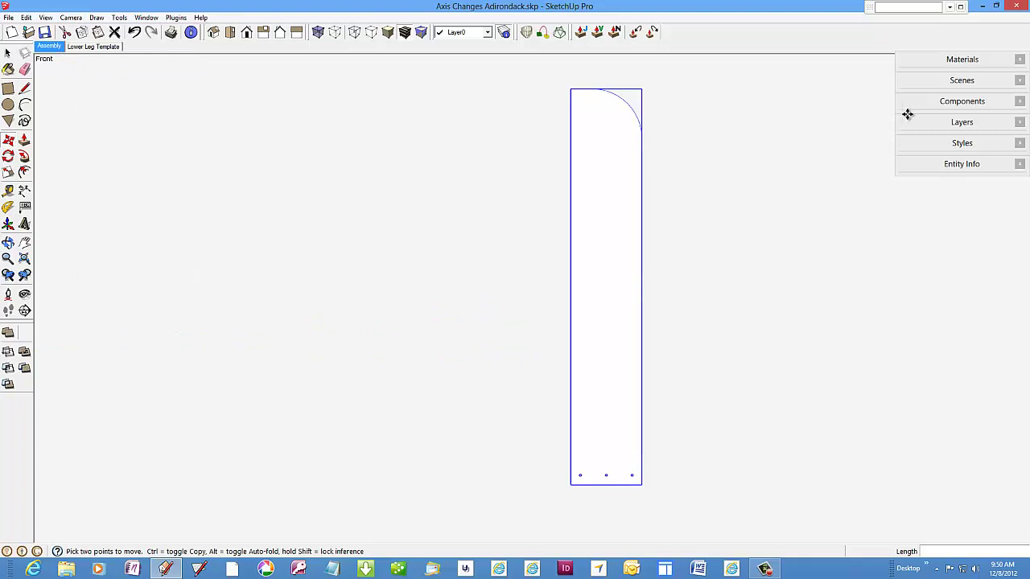
Add and update a scene named 'Short Back Slat Template' from the face-on slat view.
click(931, 81)
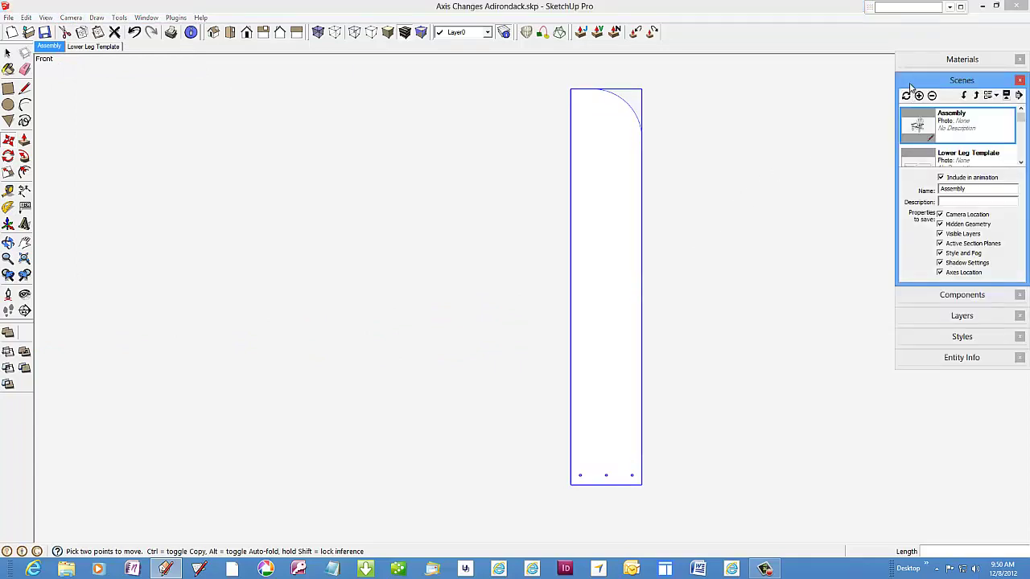
click(956, 159)
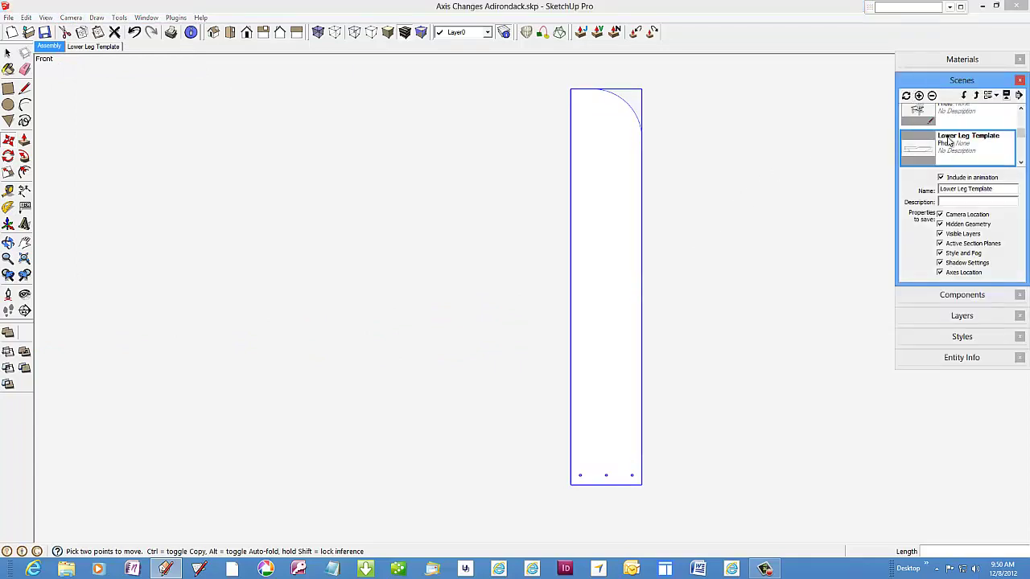
click(920, 96)
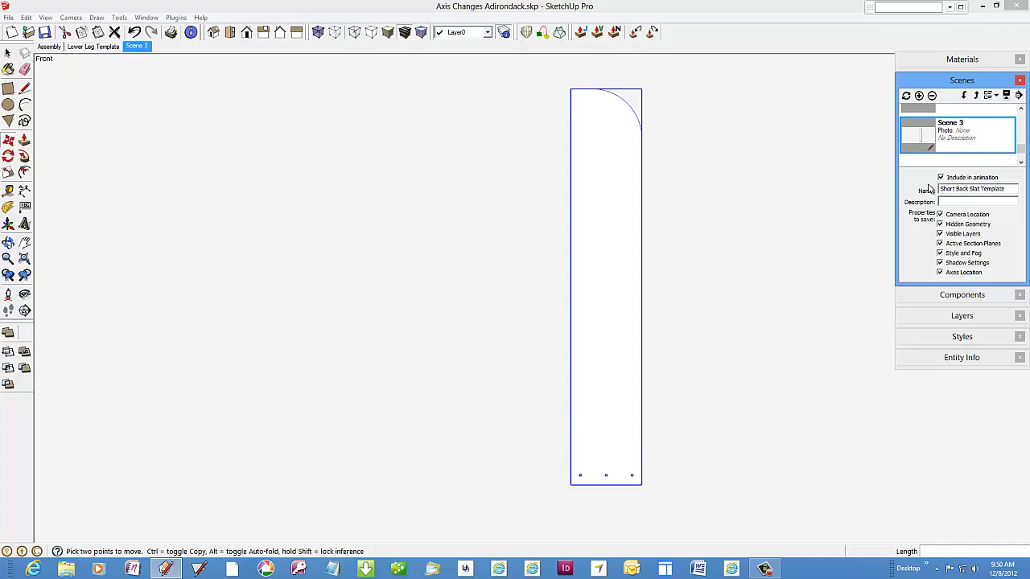
key(Return)
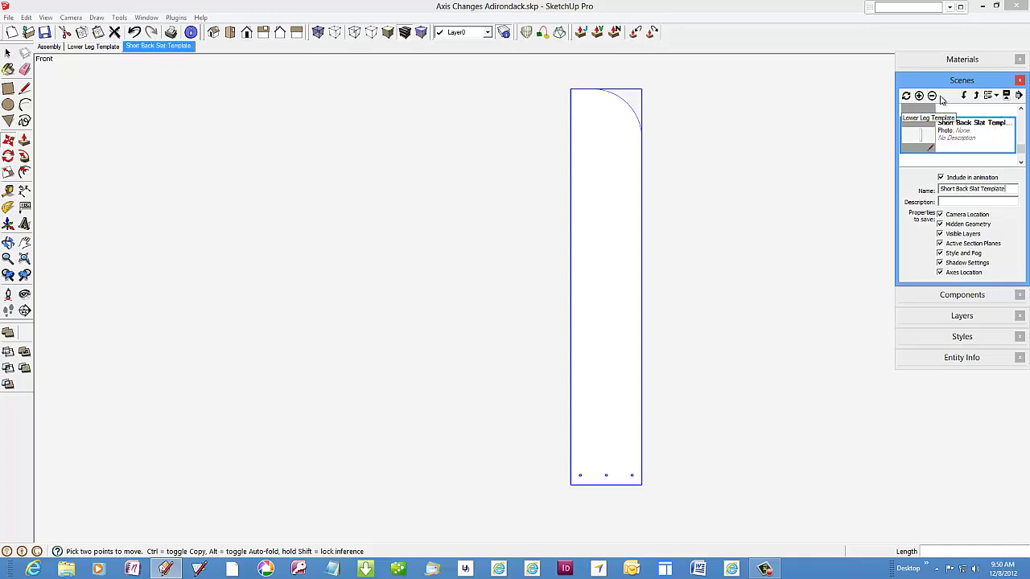
click(907, 96)
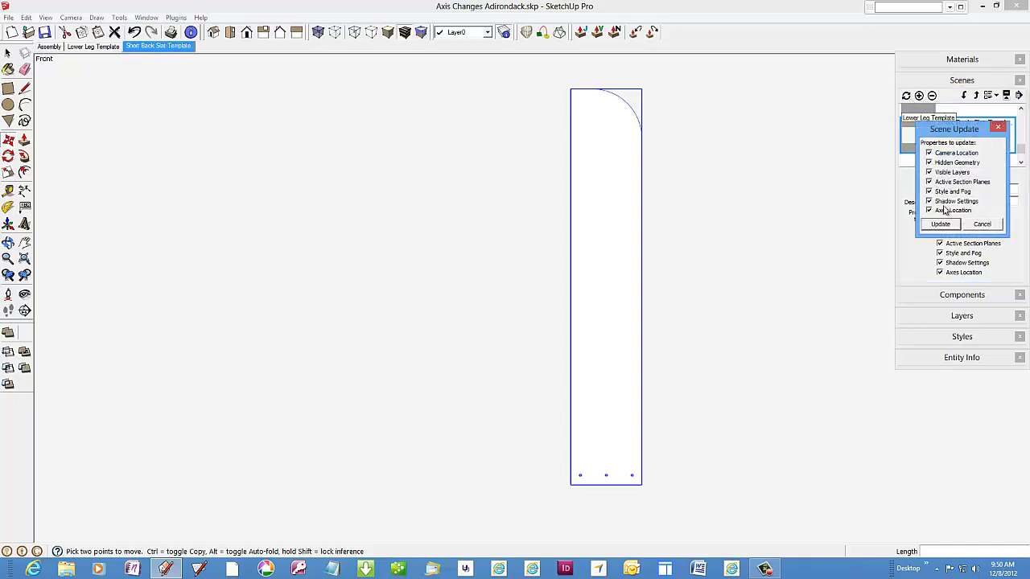
click(942, 224)
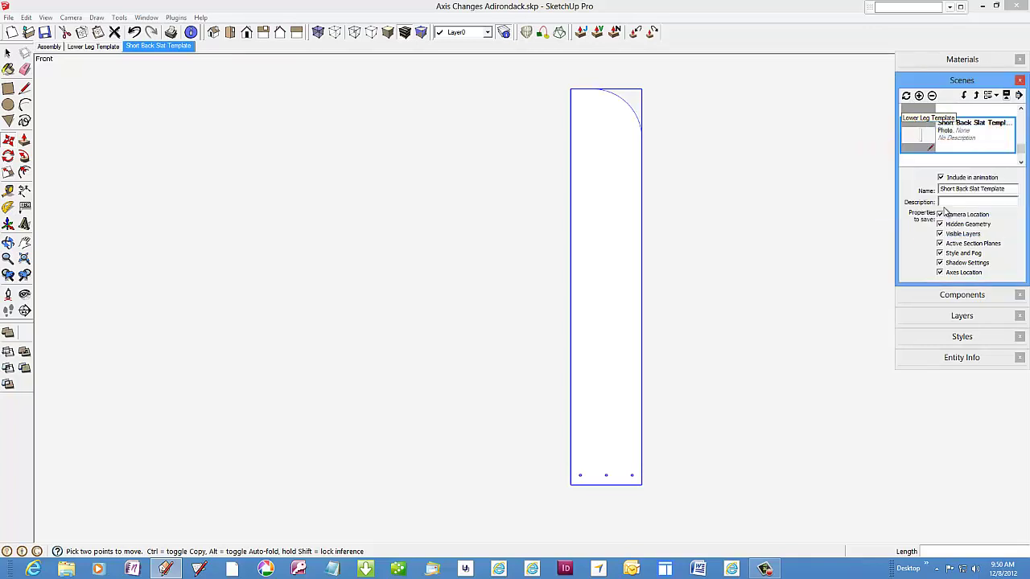
click(941, 80)
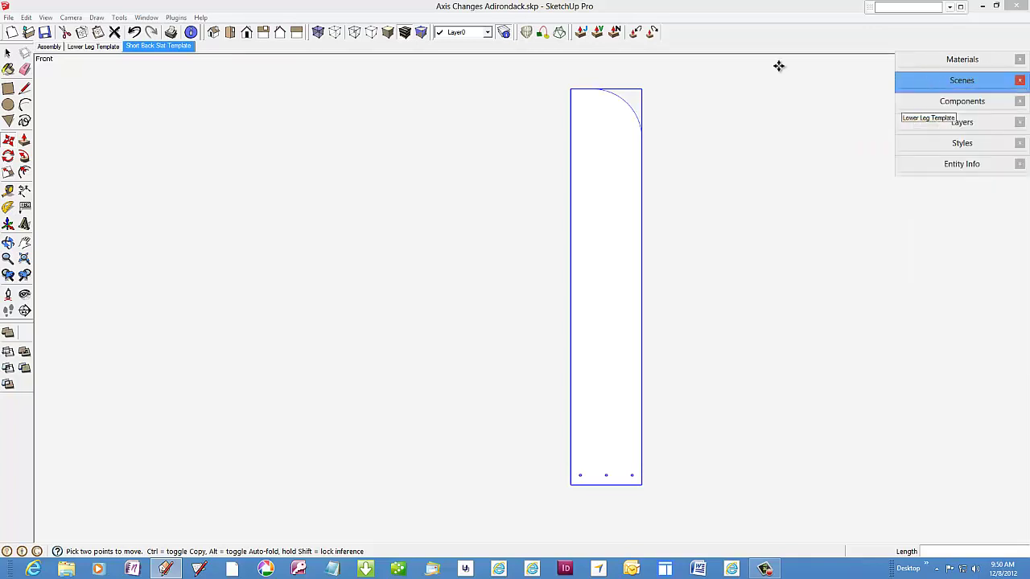
Dimension the slat's 30 5/8" length and 5 1/2" width.
click(25, 191)
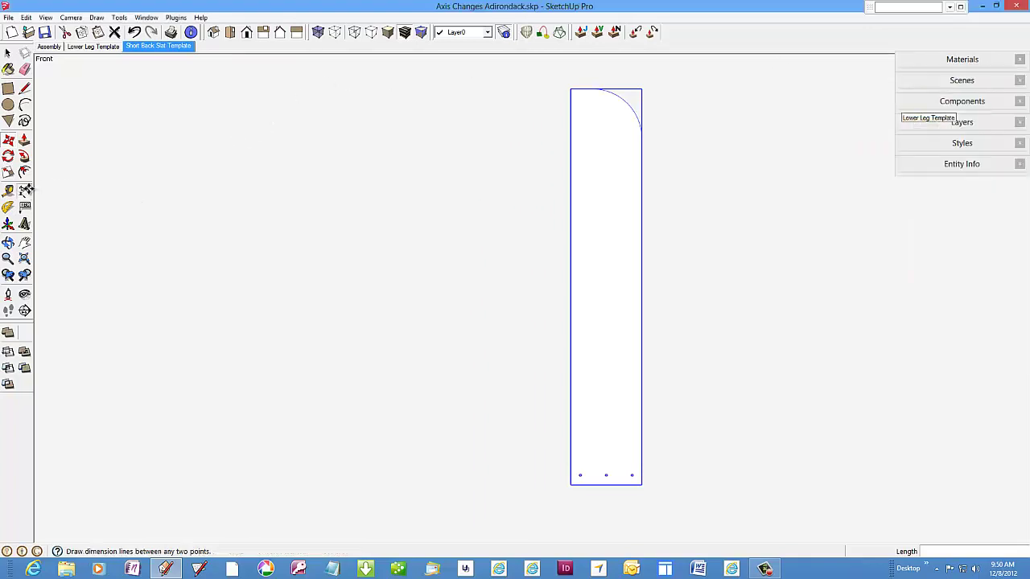
click(571, 89)
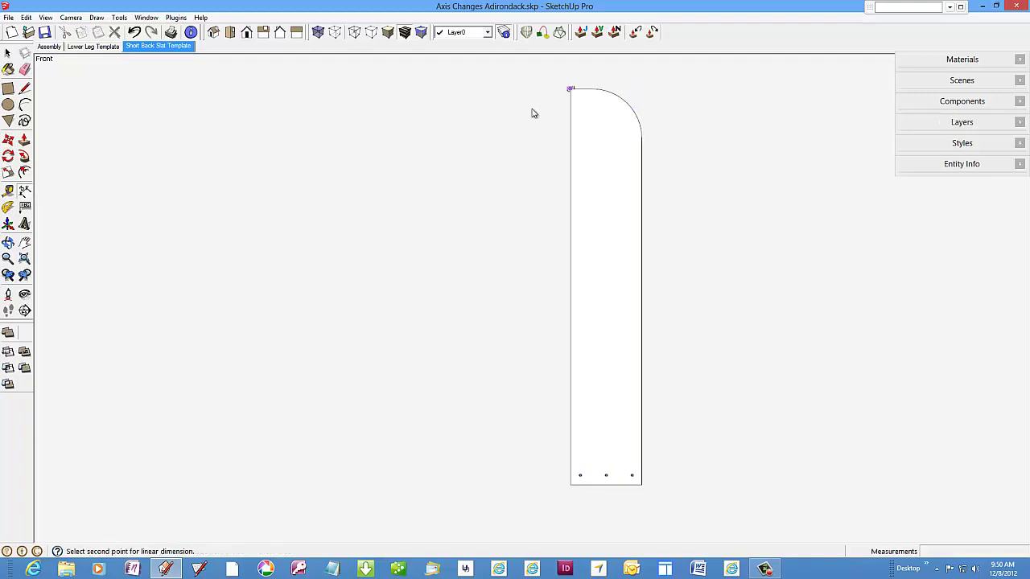
click(571, 485)
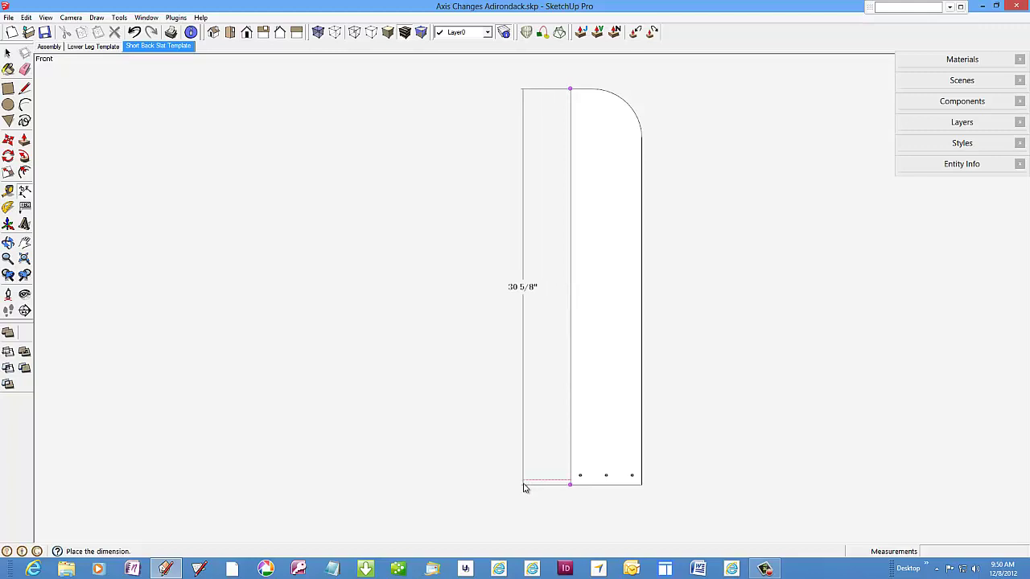
click(523, 483)
click(570, 485)
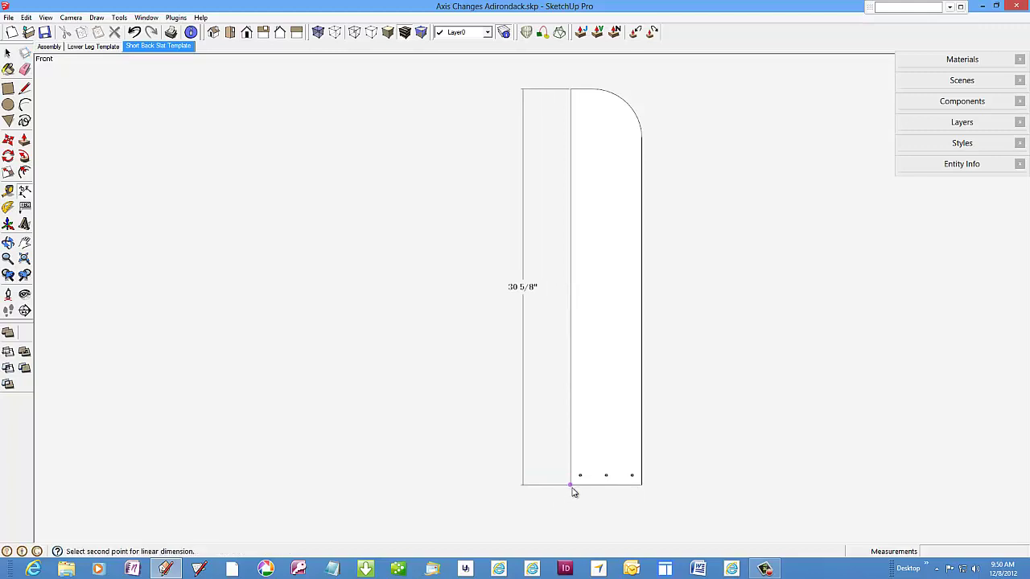
click(645, 494)
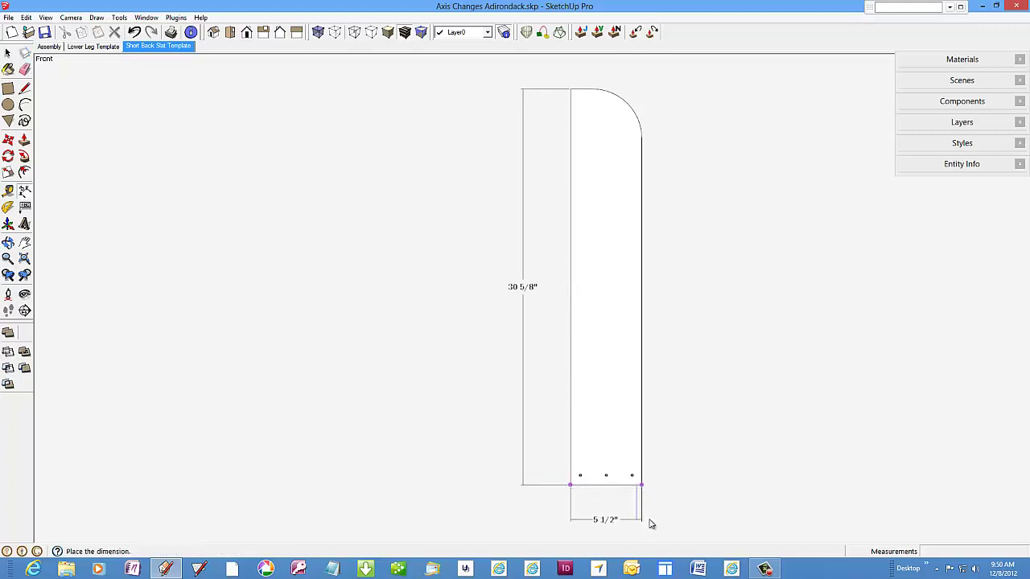
click(648, 515)
Add the 3/4" hole-to-edge and 2" hole-spacing dimensions, then return to the template scene.
scroll(649, 505, up, 5)
scroll(645, 496, up, 1)
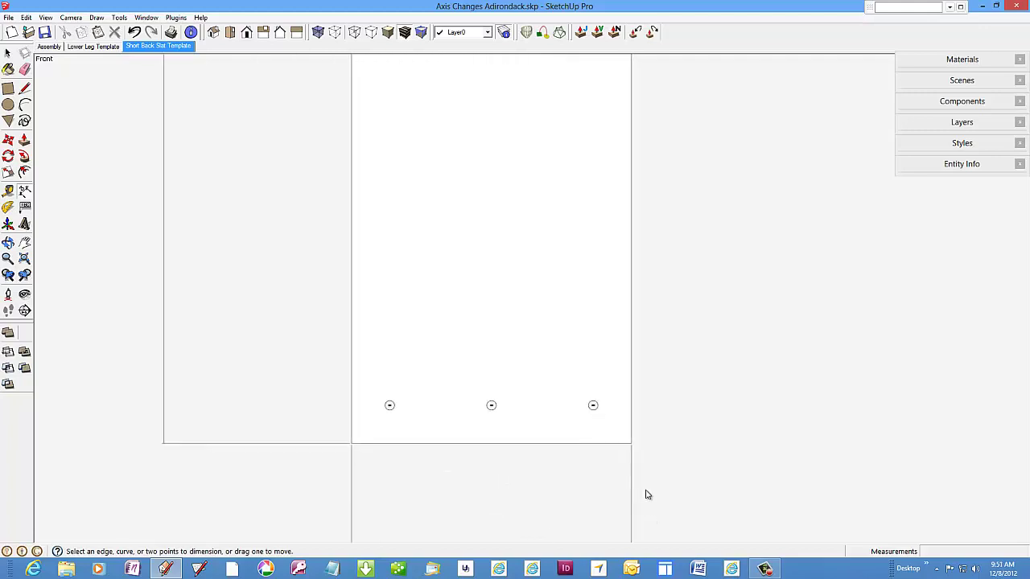
click(593, 406)
click(631, 443)
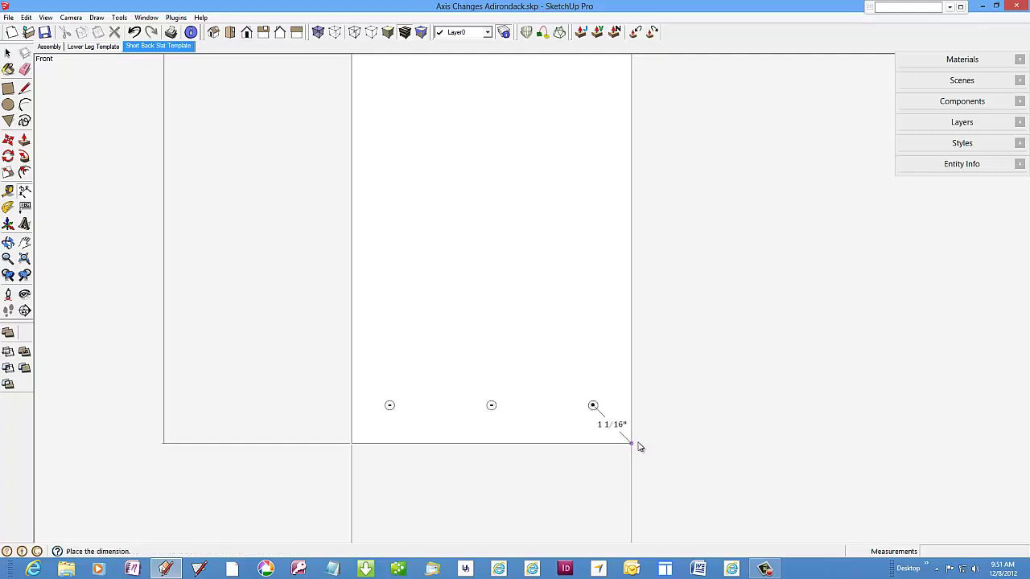
click(722, 460)
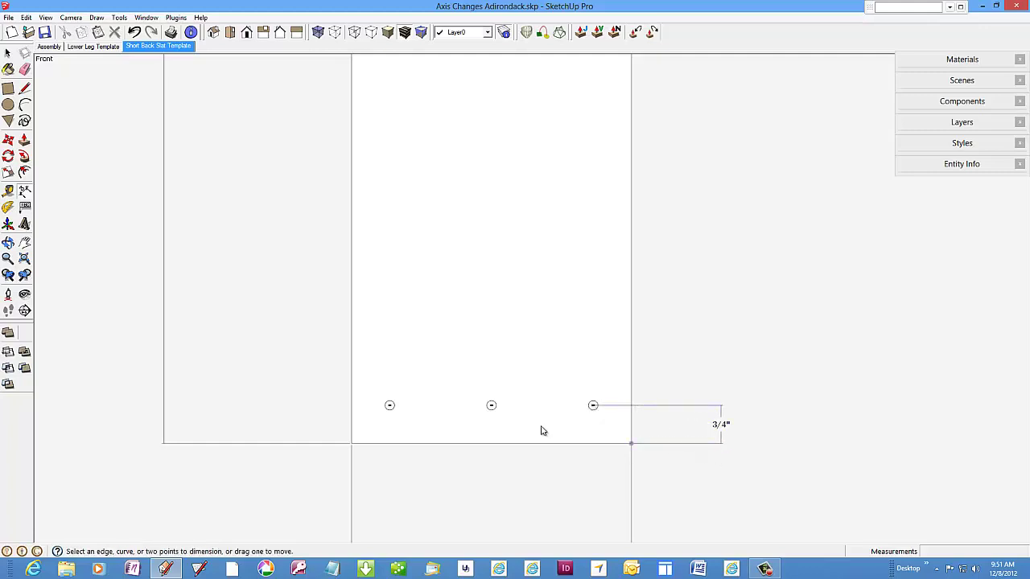
click(491, 405)
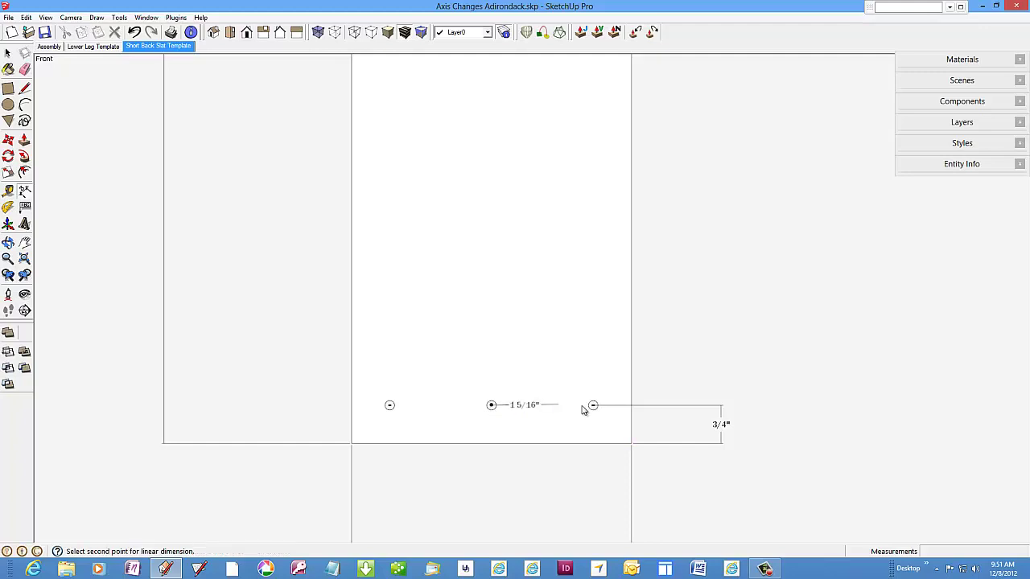
click(593, 406)
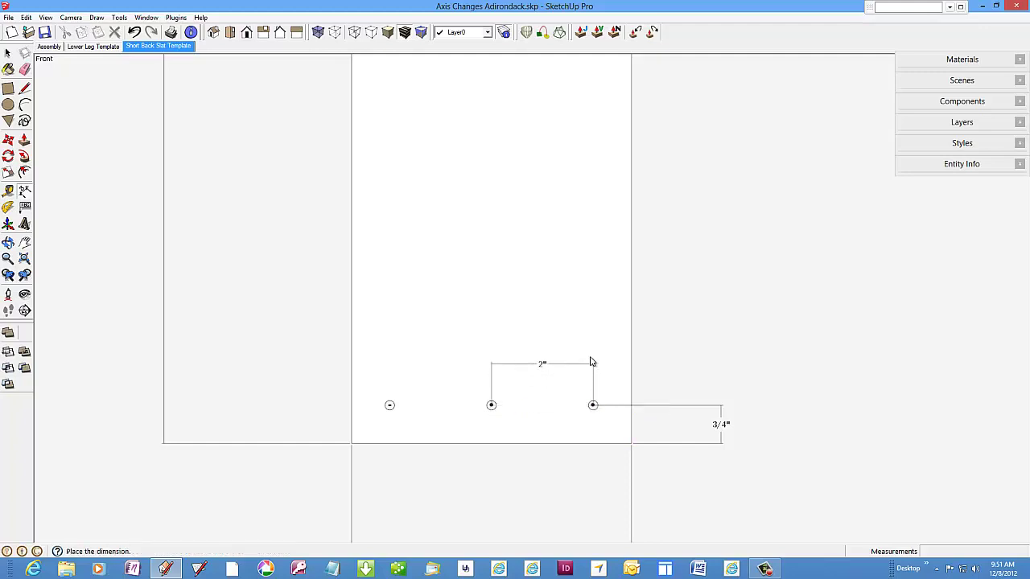
click(591, 348)
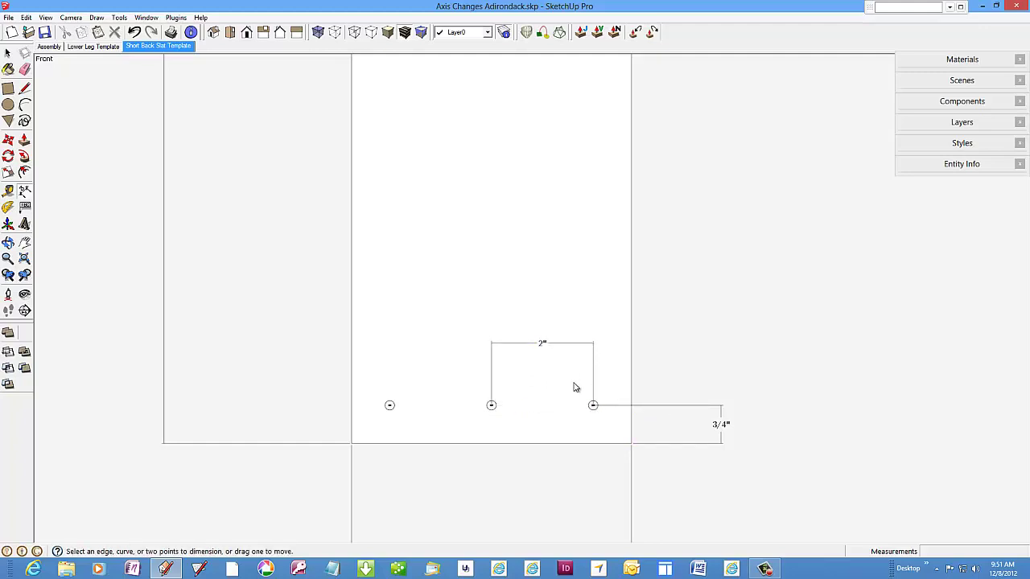
click(183, 46)
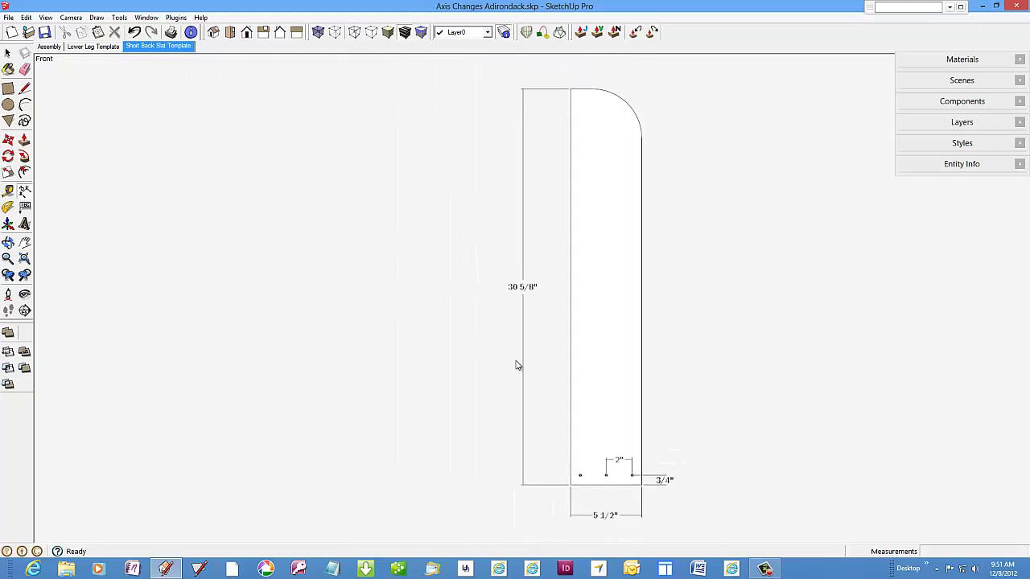
click(666, 481)
Set the 3/4" dimension's text position to Outside End.
right_click(669, 481)
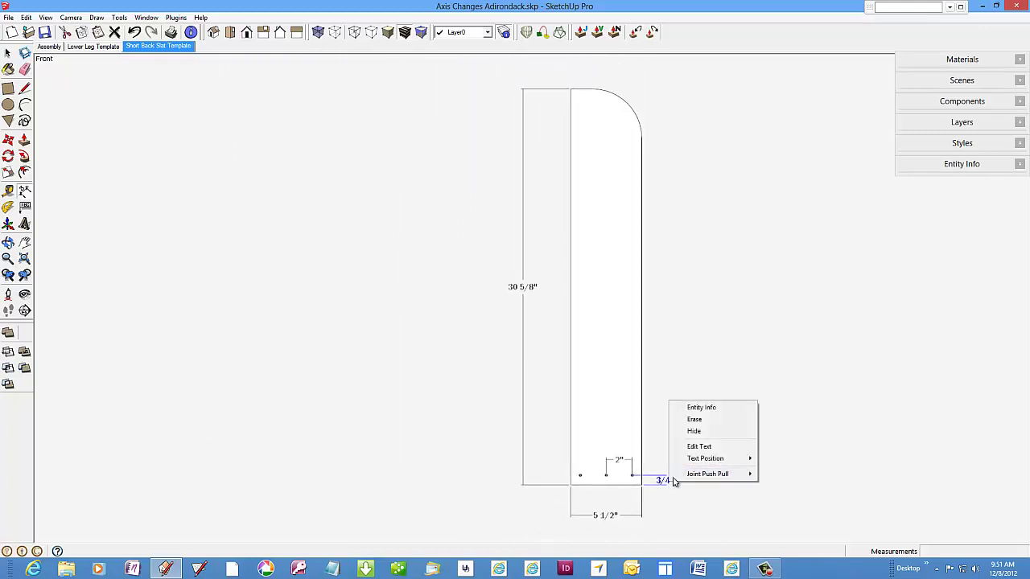
mouse_move(711, 462)
click(787, 461)
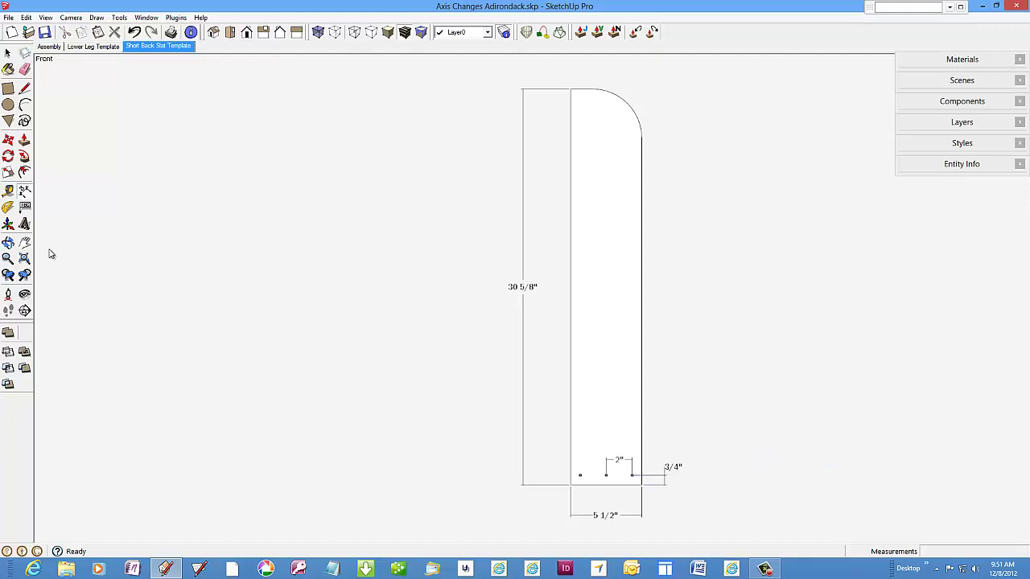
Add a 'Short Back Slat' leader label pointing to the slat's right edge.
click(24, 208)
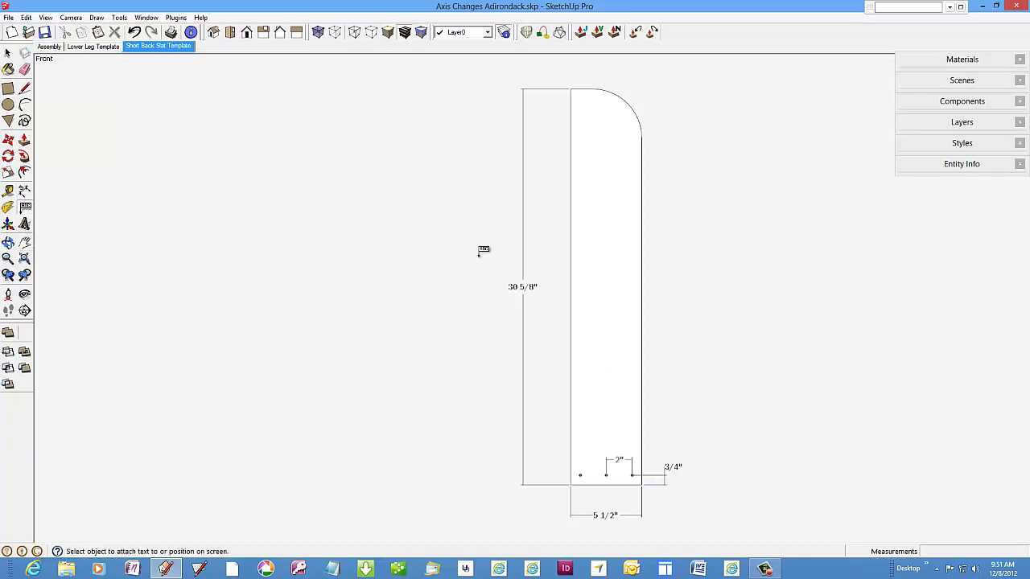
click(643, 251)
click(661, 241)
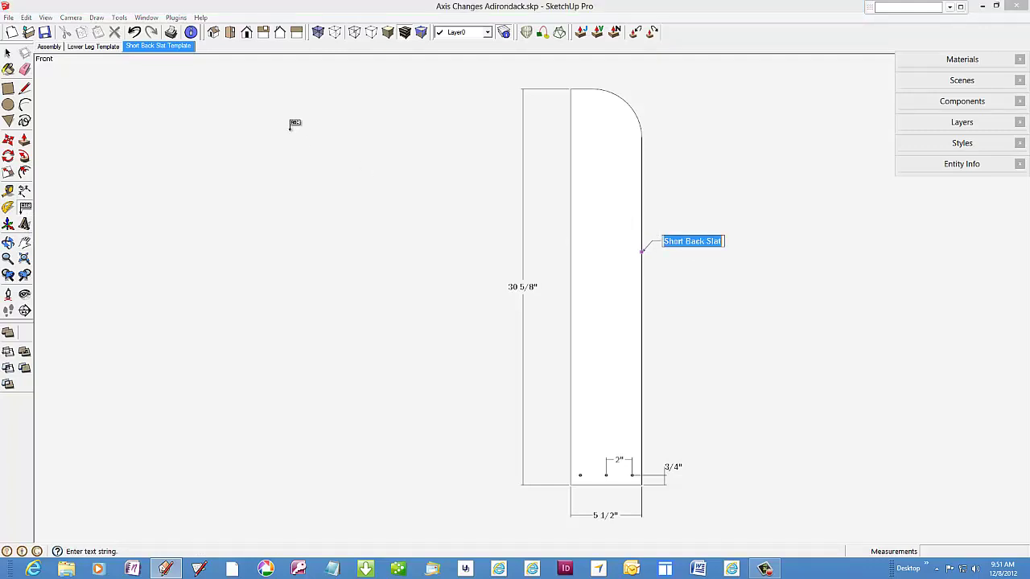
In the Assembly scene, select and delete the chair's rightmost back slat.
click(51, 48)
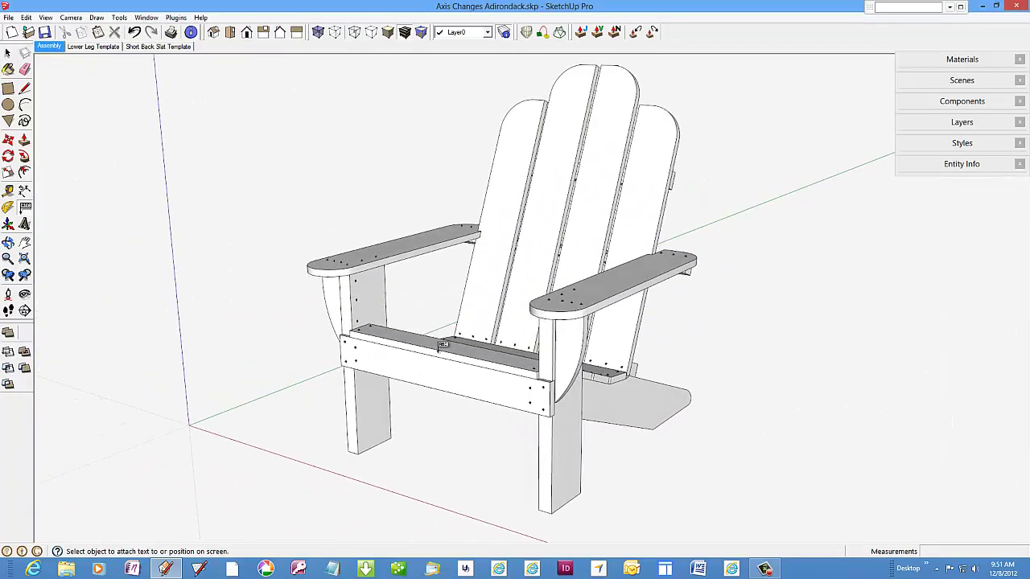
key(o)
drag(587, 312, 481, 326)
click(8, 52)
click(677, 156)
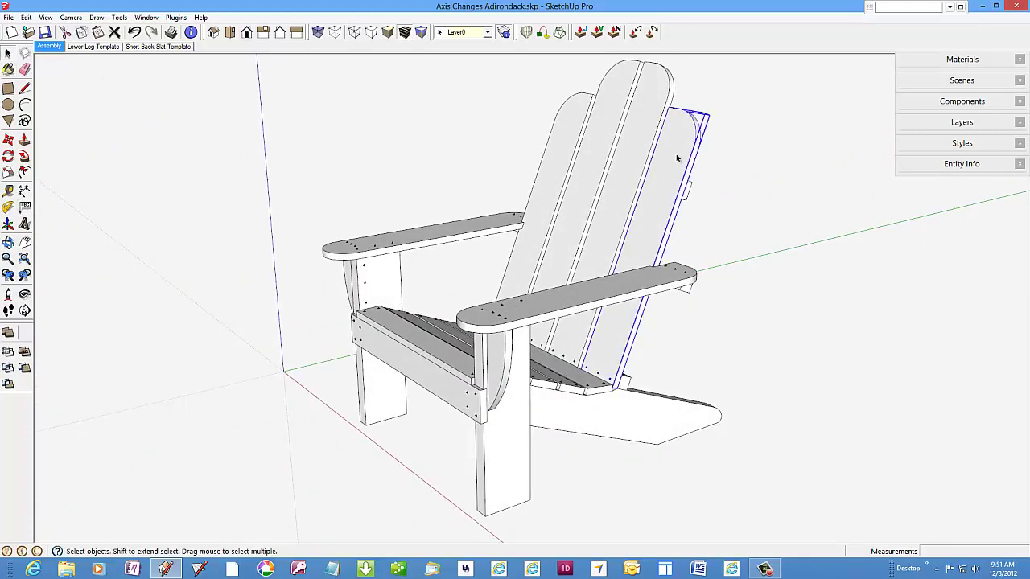
key(Delete)
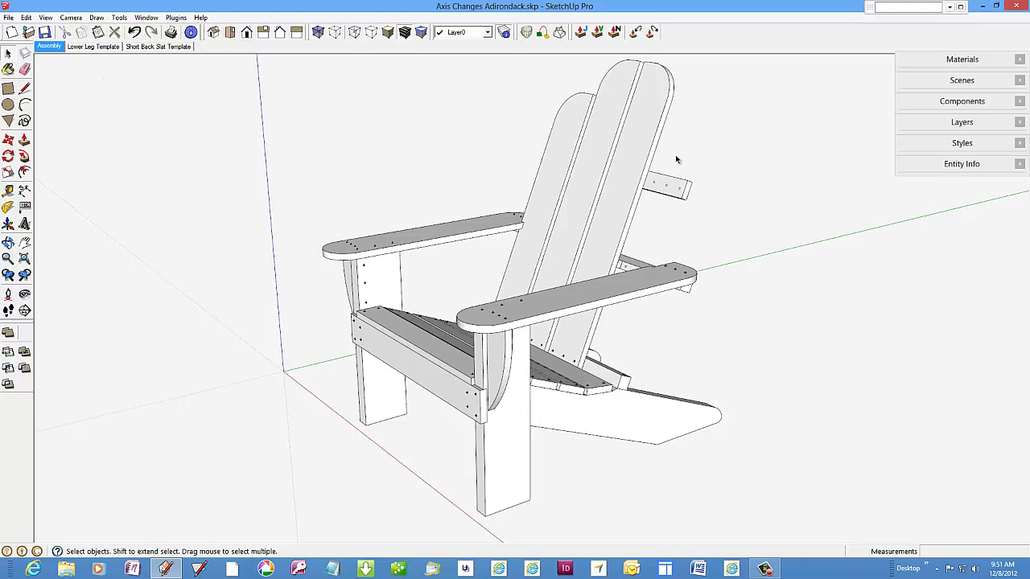
Insert the Short Back Slat component from the In Model list at the seat's back edge.
click(965, 100)
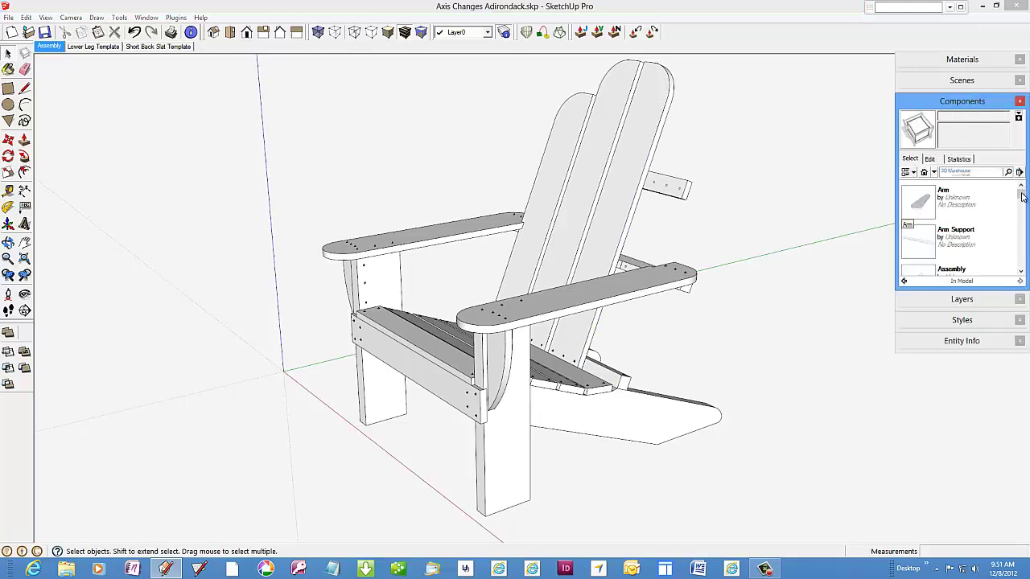
drag(1022, 197, 1020, 249)
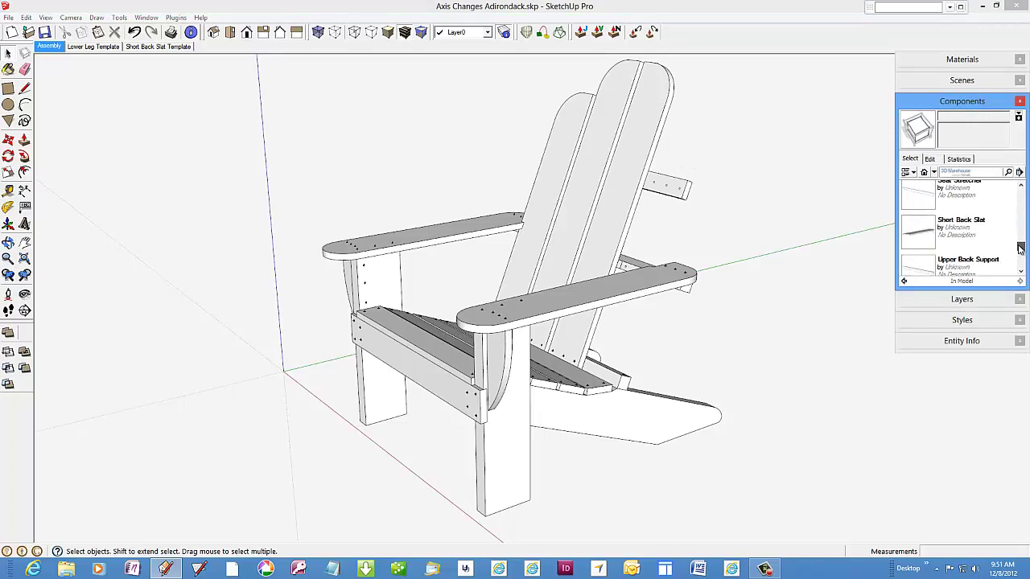
click(923, 234)
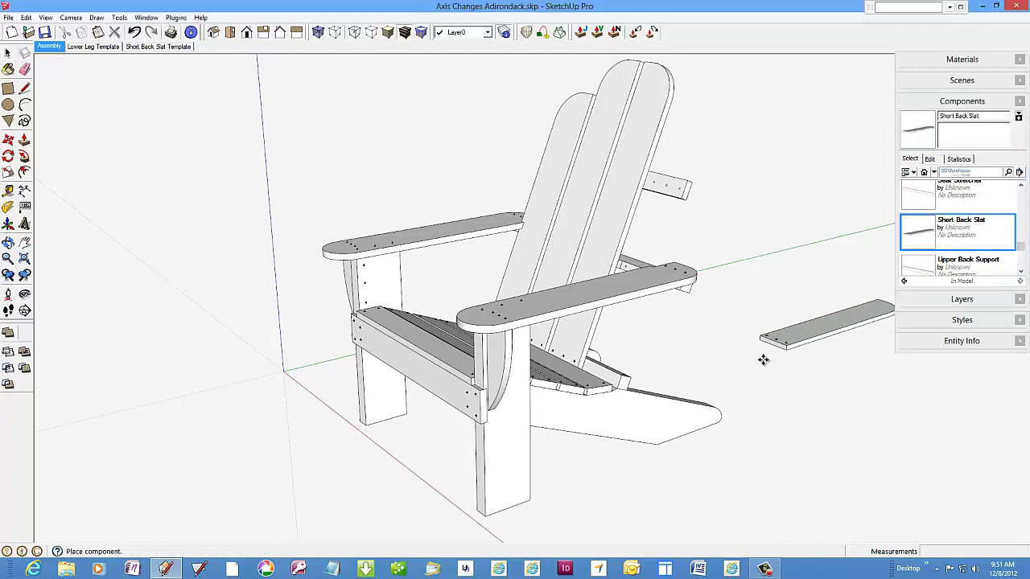
scroll(668, 383, up, 1)
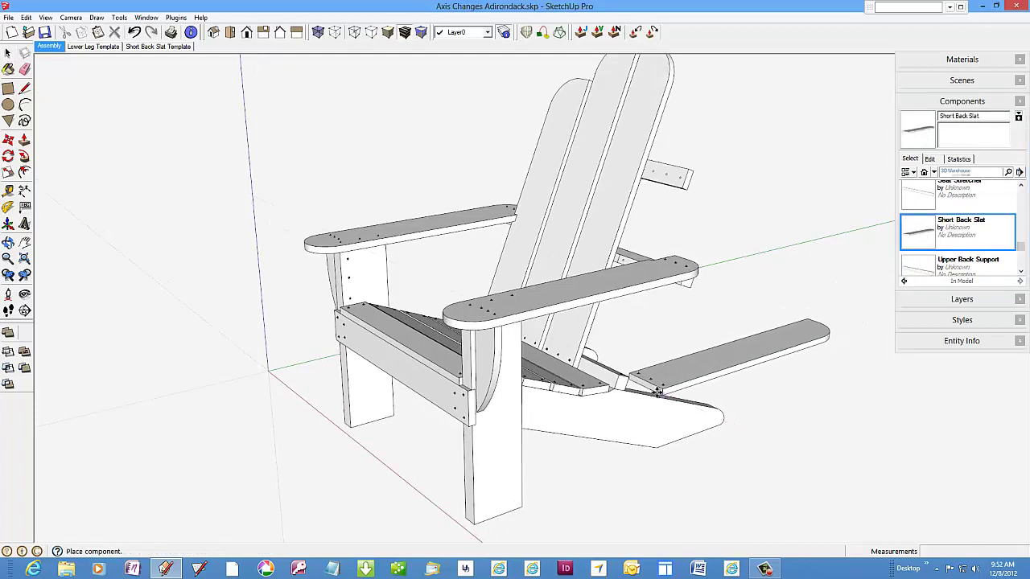
scroll(658, 392, up, 5)
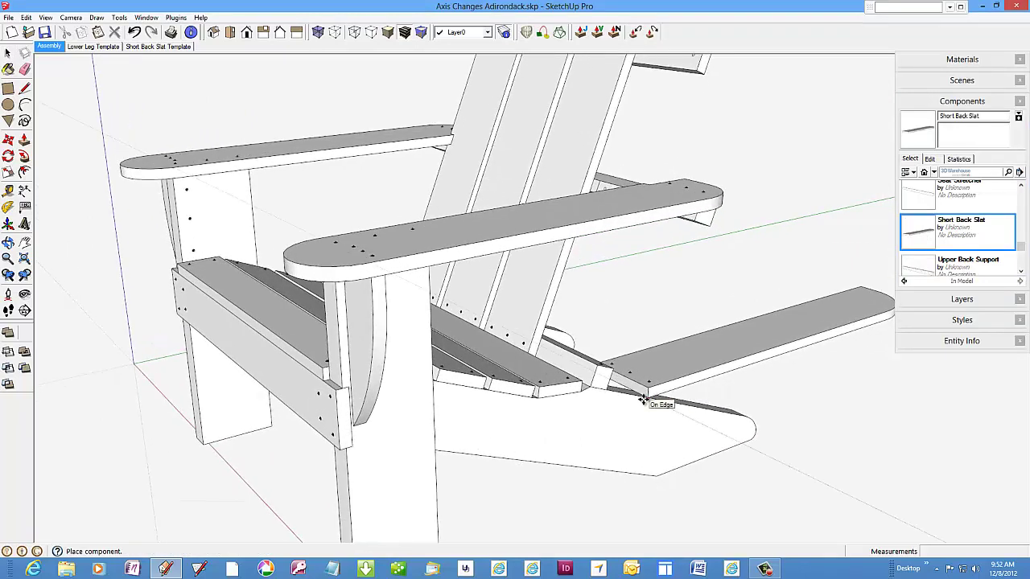
scroll(643, 400, up, 4)
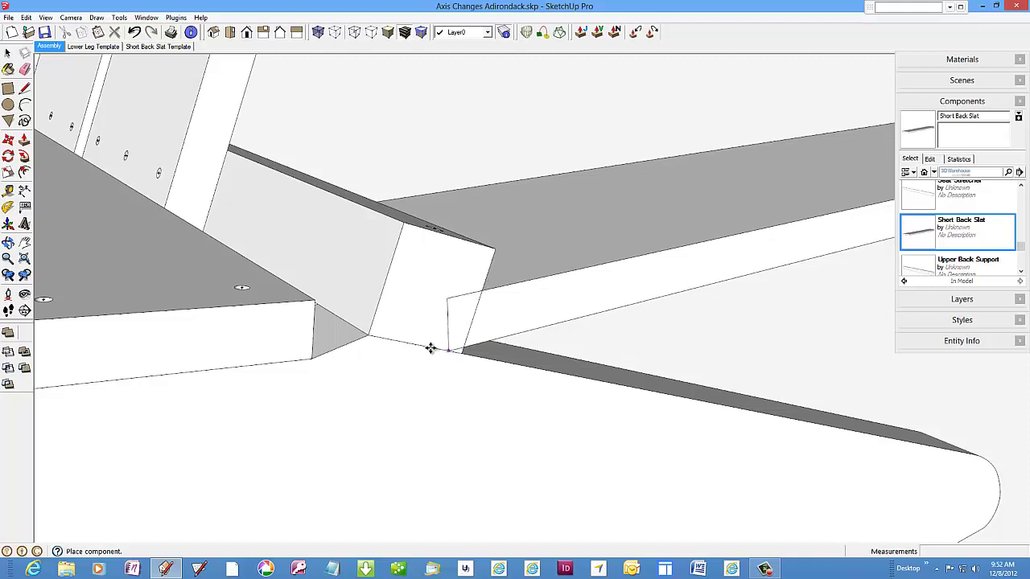
click(368, 338)
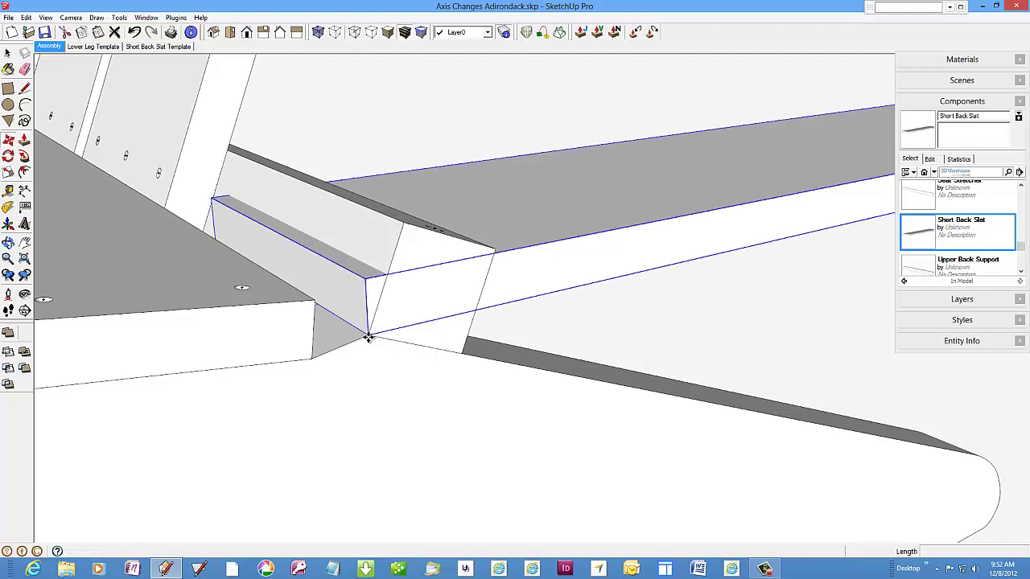
key(m)
scroll(383, 322, down, 2)
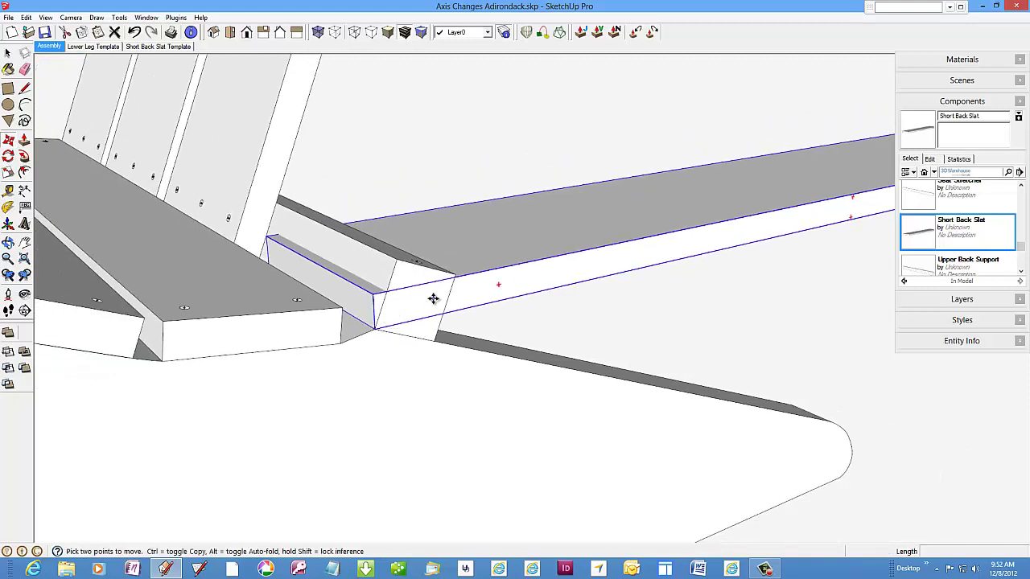
middle_drag(456, 292, 393, 282)
With the Rotate tool, set the pivot at the new slat's bottom corner.
key(q)
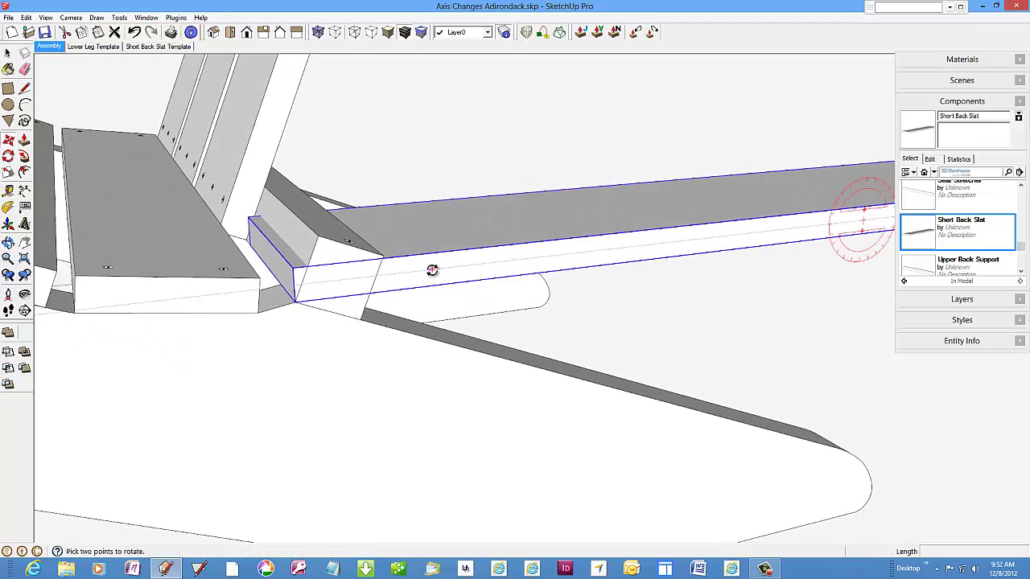
key(m)
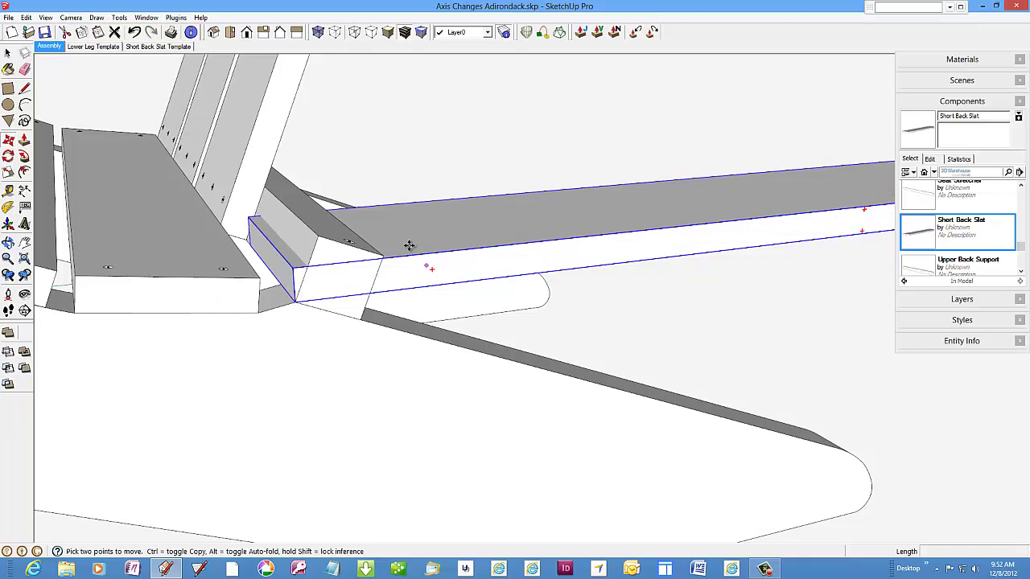
click(8, 156)
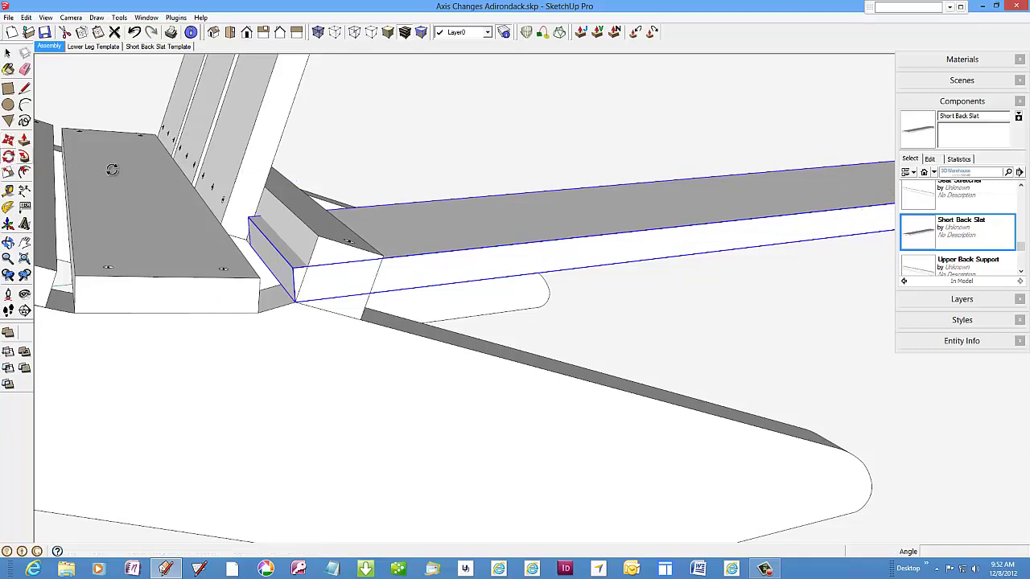
click(300, 299)
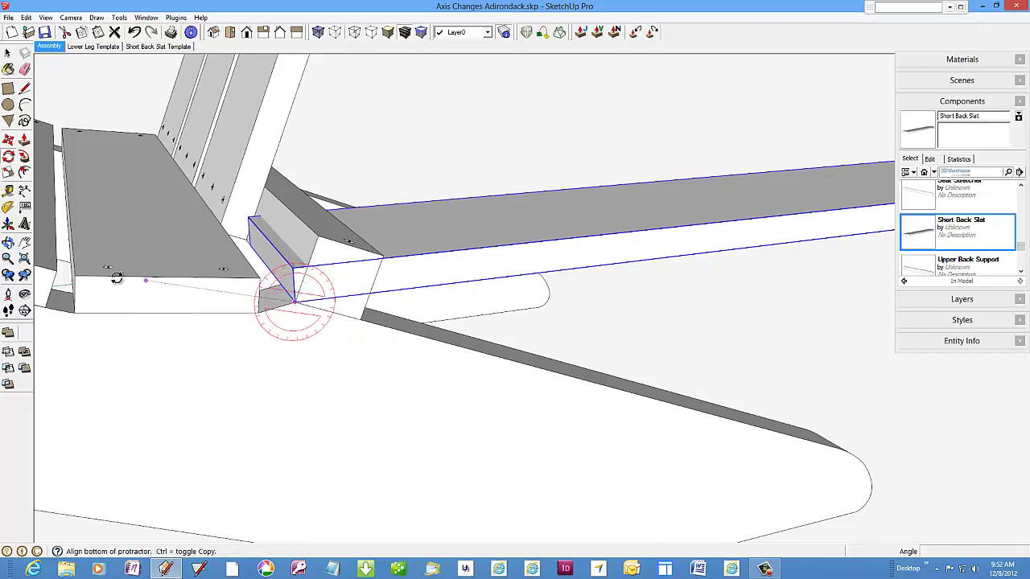